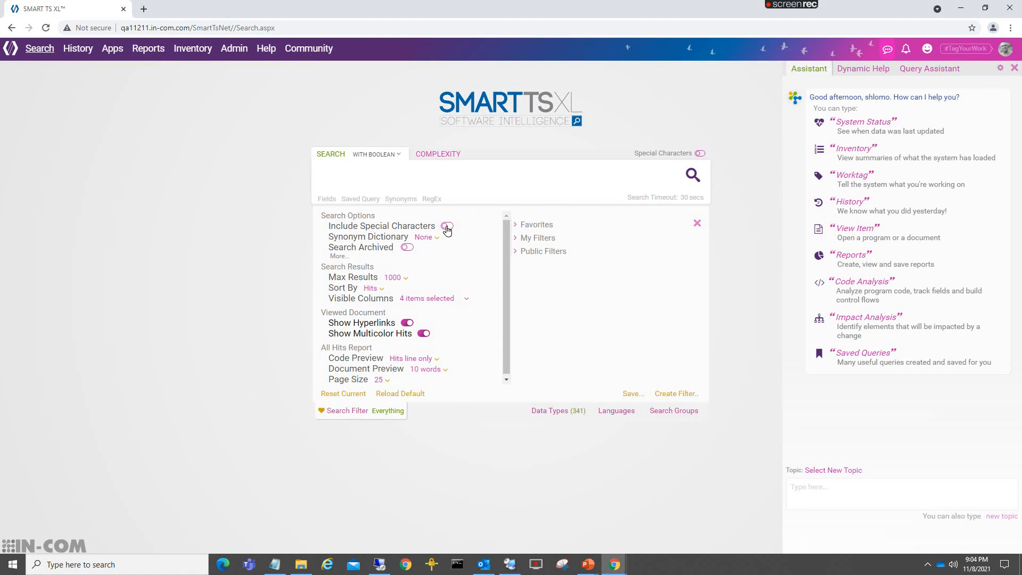
pyautogui.click(447, 228)
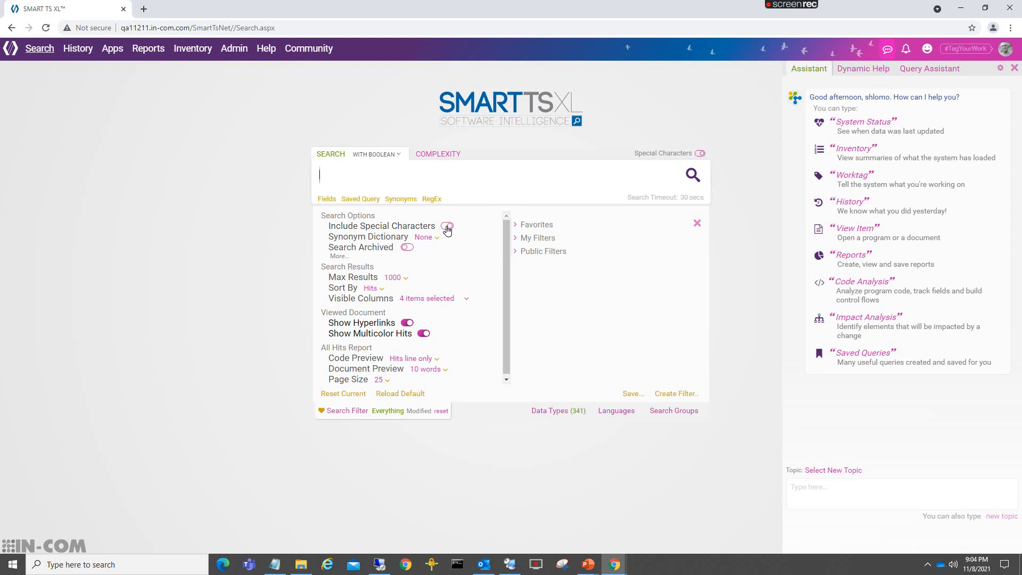
pyautogui.click(447, 228)
pyautogui.click(437, 238)
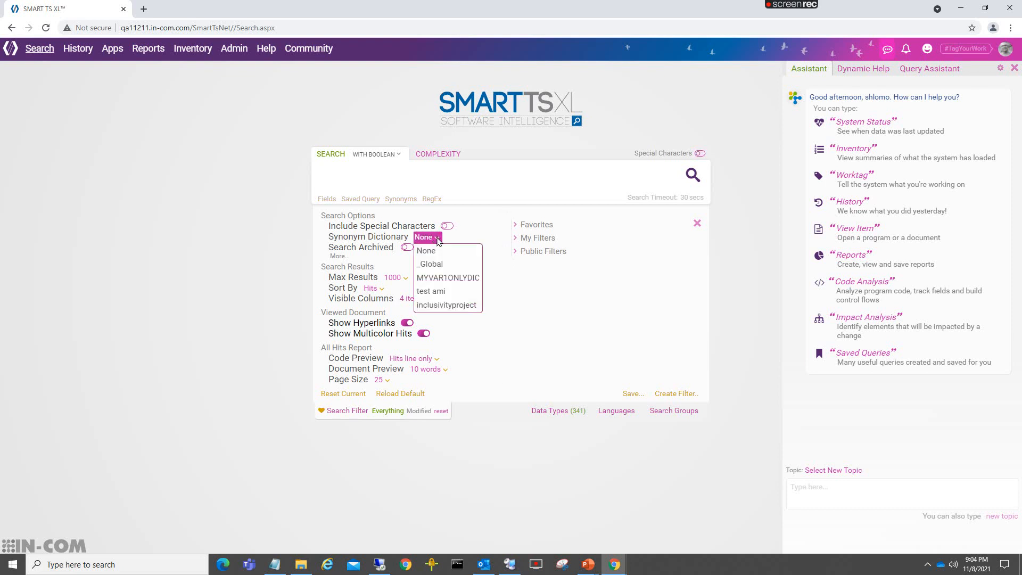
pyautogui.click(406, 254)
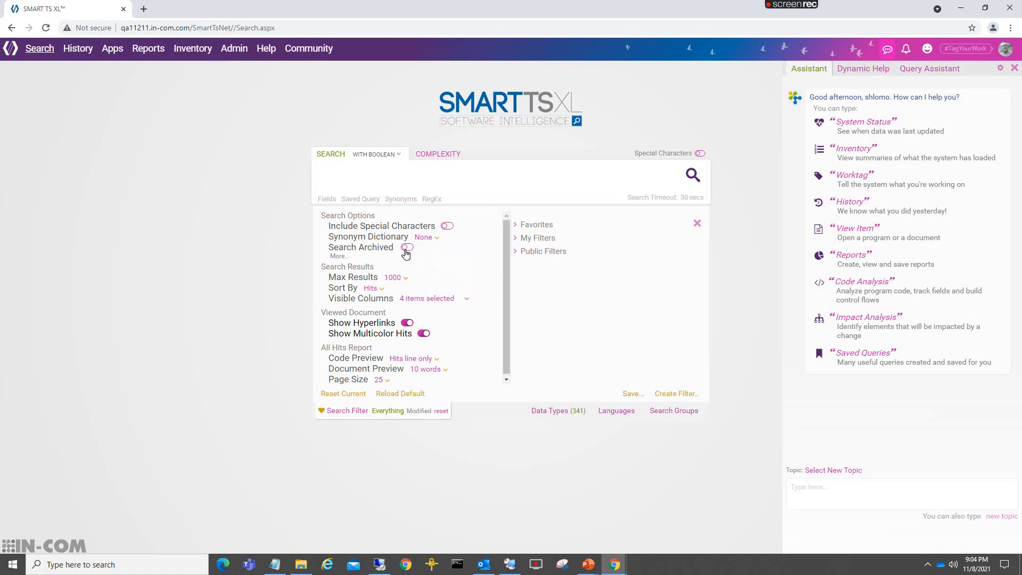
pyautogui.click(401, 281)
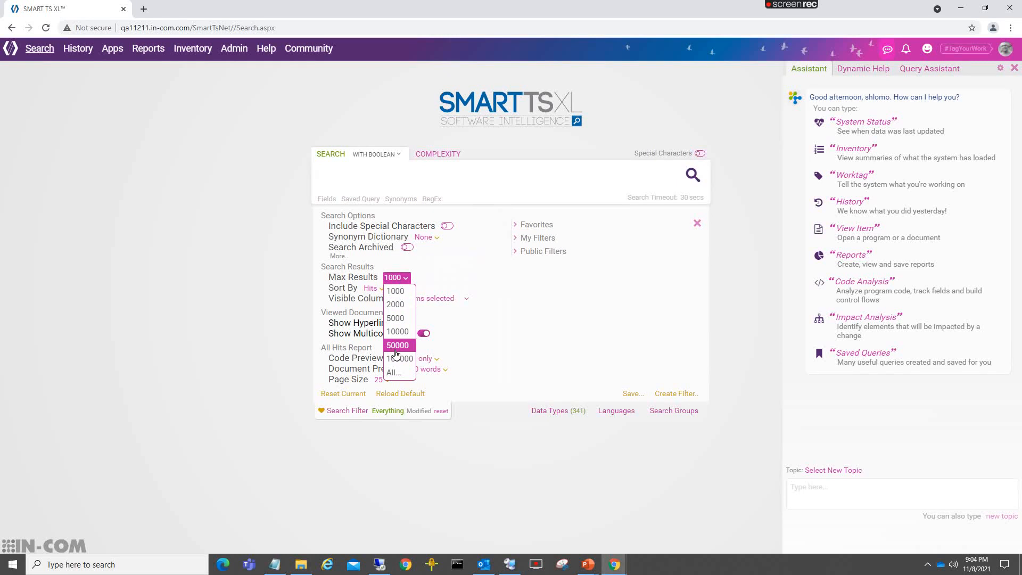
pyautogui.click(455, 267)
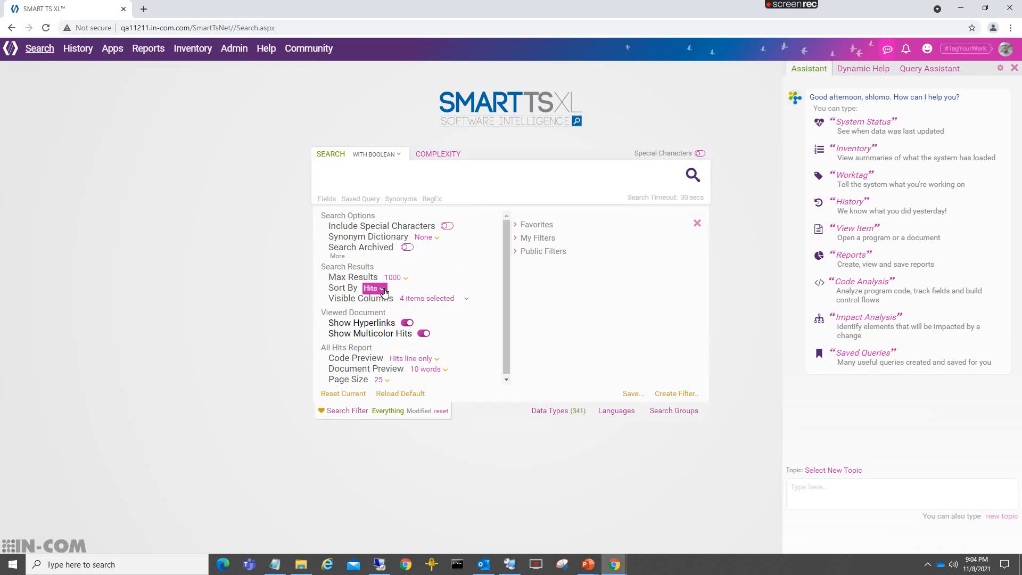
# - Set the search results to sort by Name
pyautogui.click(384, 291)
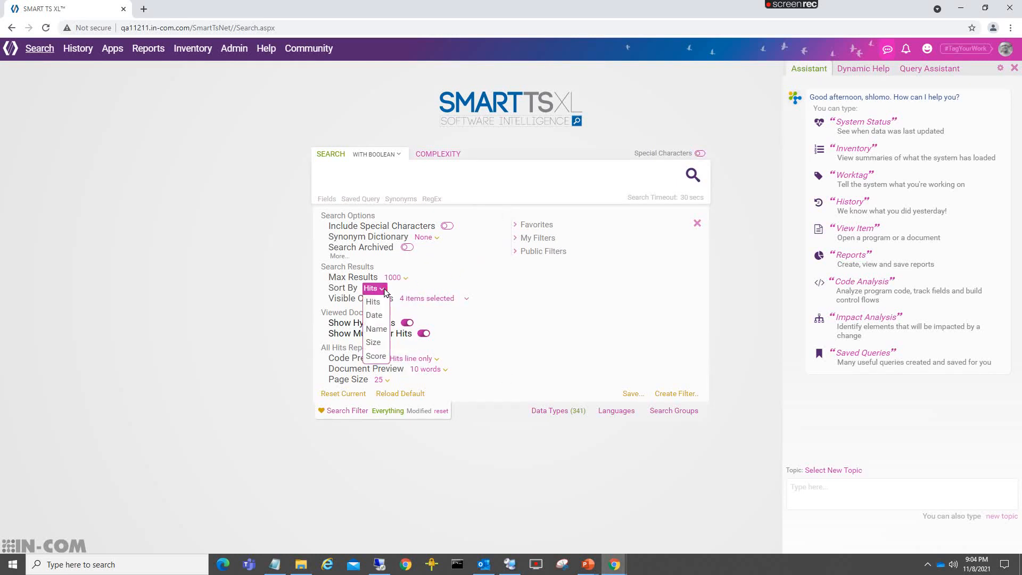
pyautogui.click(374, 314)
pyautogui.click(376, 289)
pyautogui.click(378, 327)
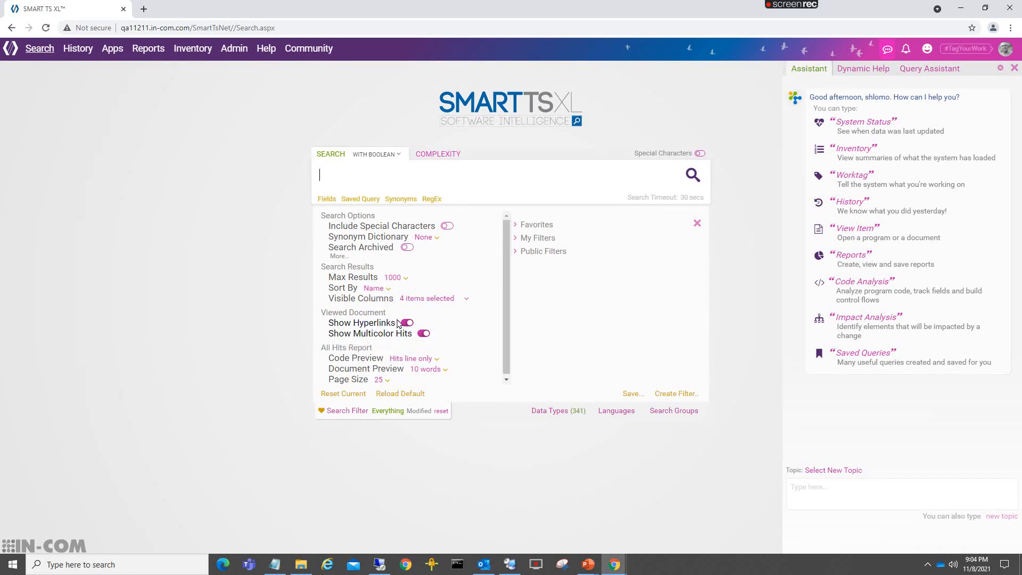
# - Add the LoC, Date and Size columns to the visible columns of the search results
pyautogui.click(455, 299)
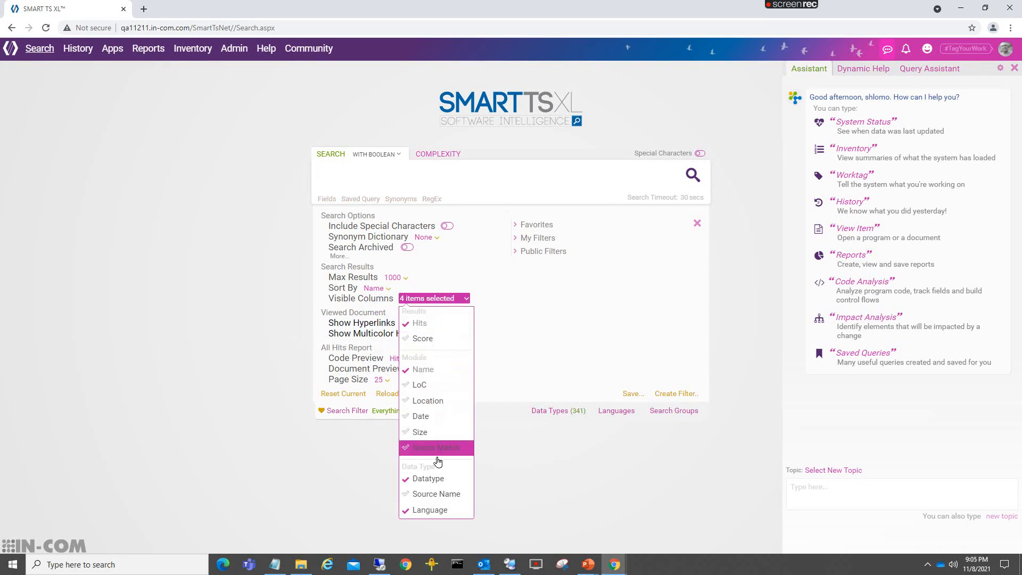
pyautogui.click(430, 514)
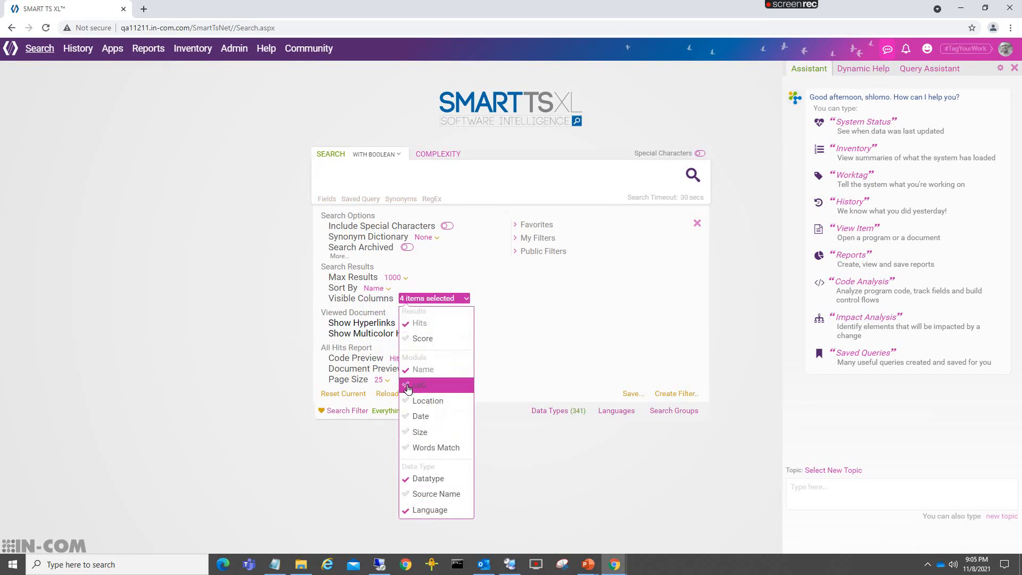
pyautogui.click(419, 384)
pyautogui.click(417, 417)
pyautogui.click(409, 433)
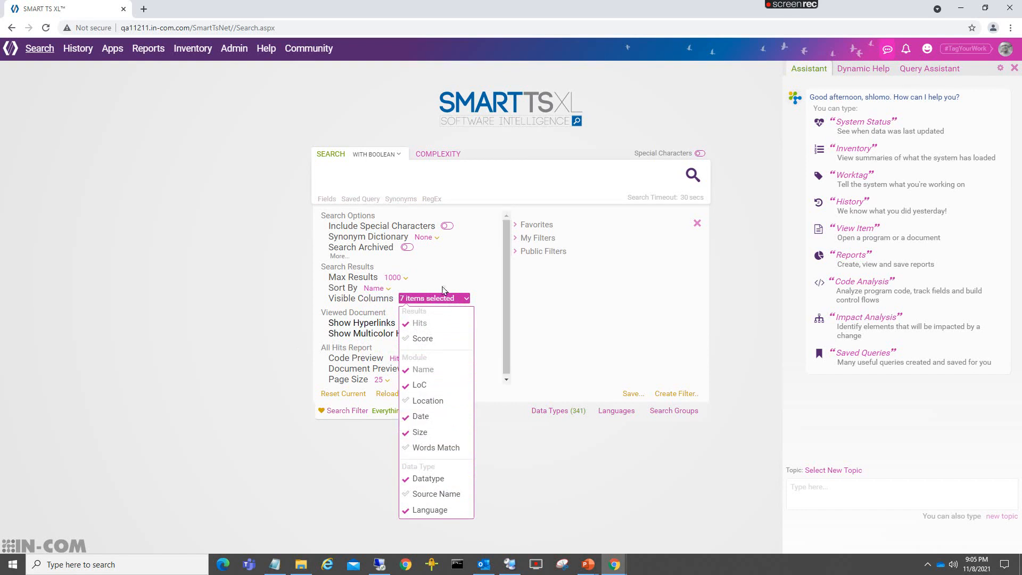
pyautogui.click(449, 272)
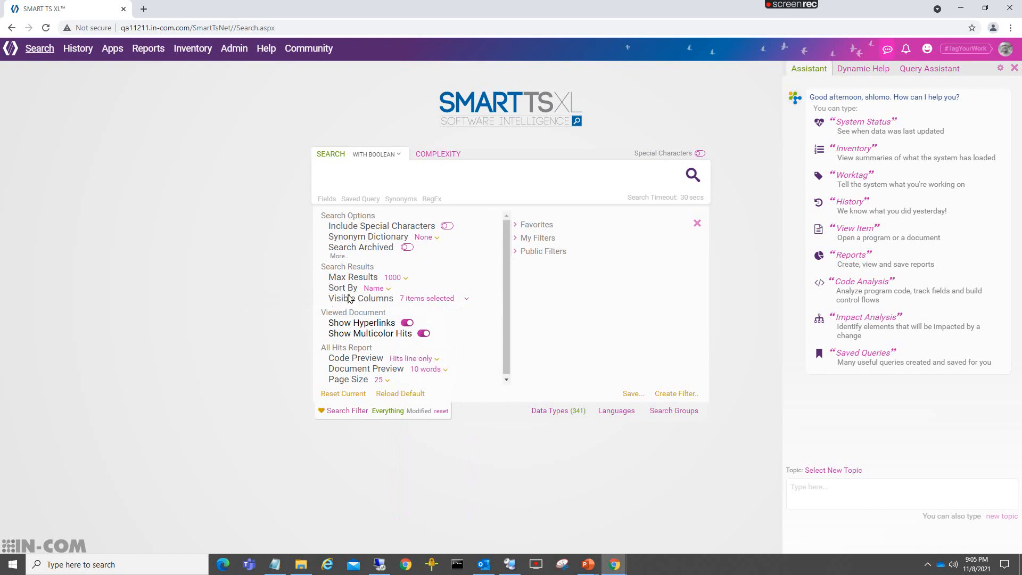
pyautogui.click(406, 323)
pyautogui.click(406, 323)
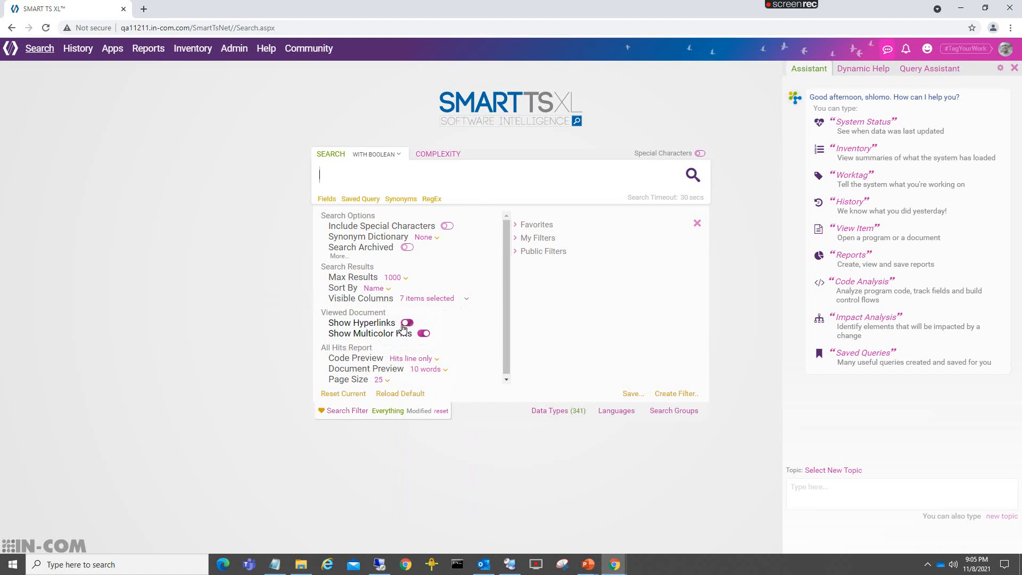
pyautogui.click(423, 335)
pyautogui.click(424, 333)
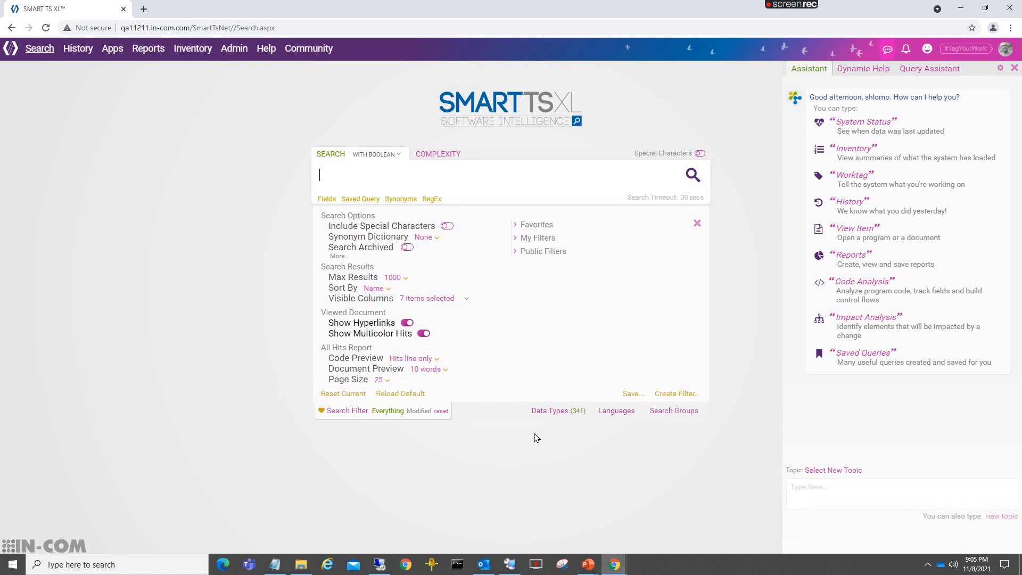
# - Preview the list of data types currently included in the search
pyautogui.click(554, 419)
pyautogui.click(538, 418)
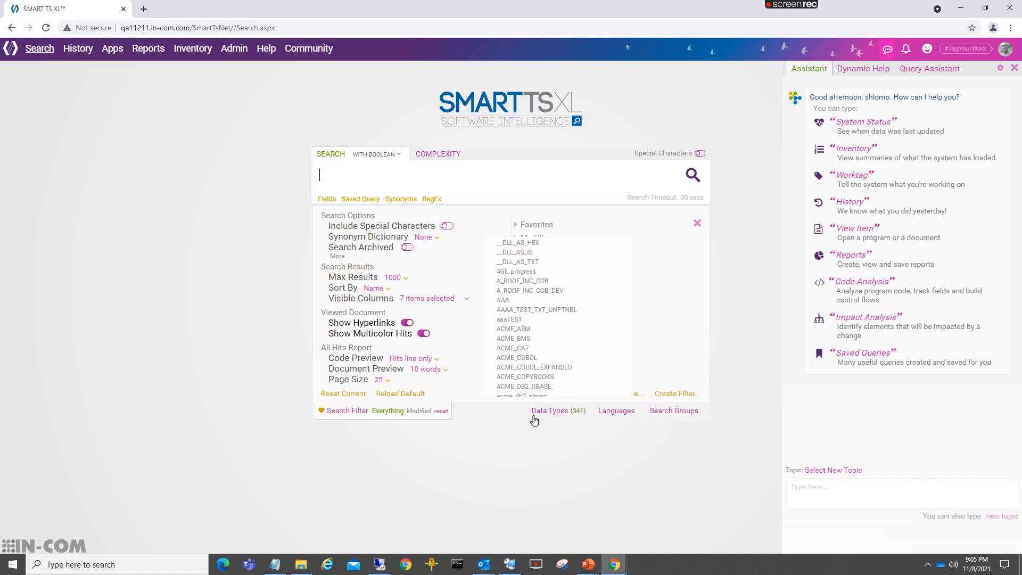
pyautogui.moveTo(543, 422)
# - Select Cobol in the languages filter and look through the data types it contains
pyautogui.click(623, 412)
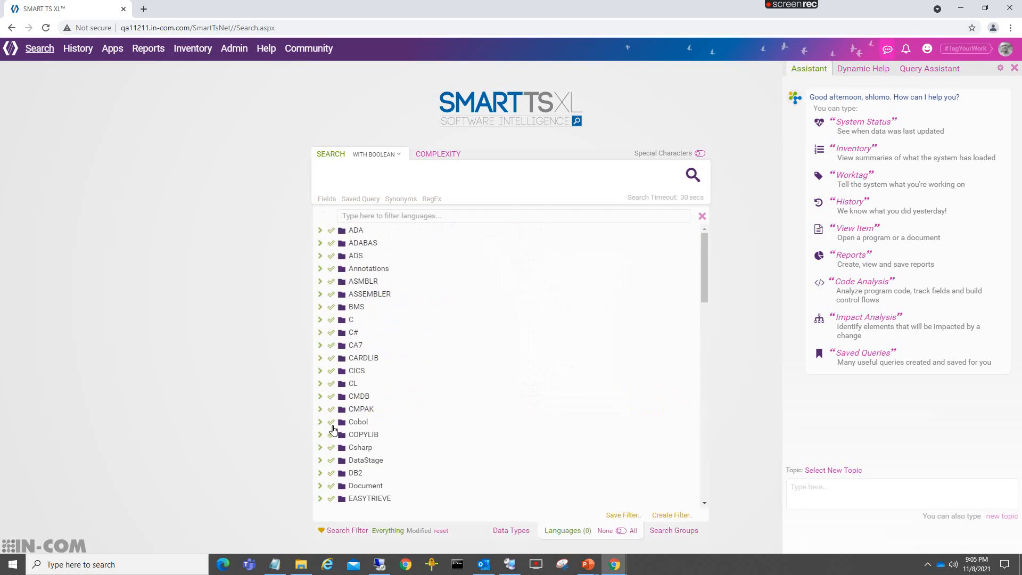
pyautogui.click(330, 422)
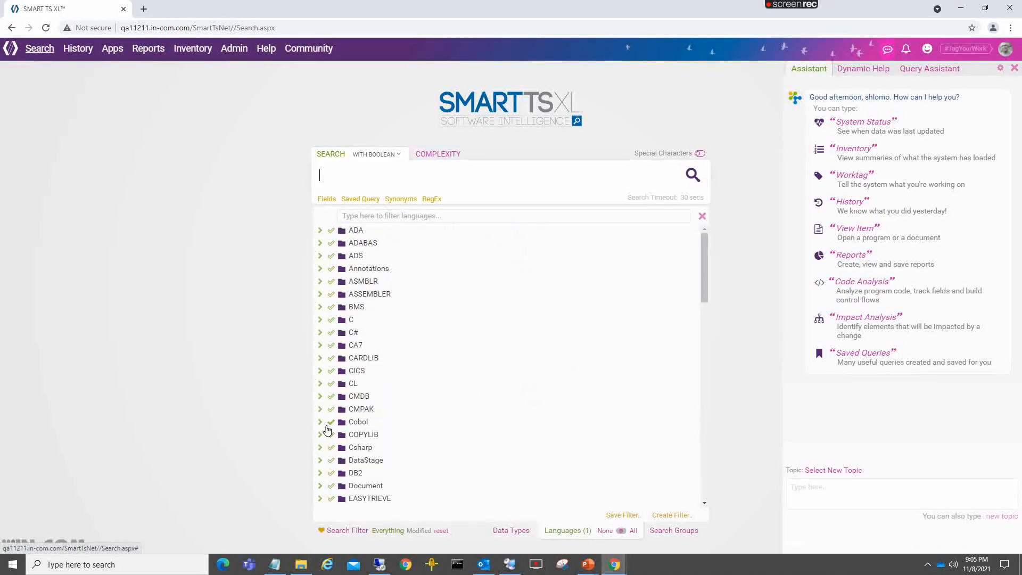
pyautogui.click(320, 422)
pyautogui.scroll(-3, 397, 420)
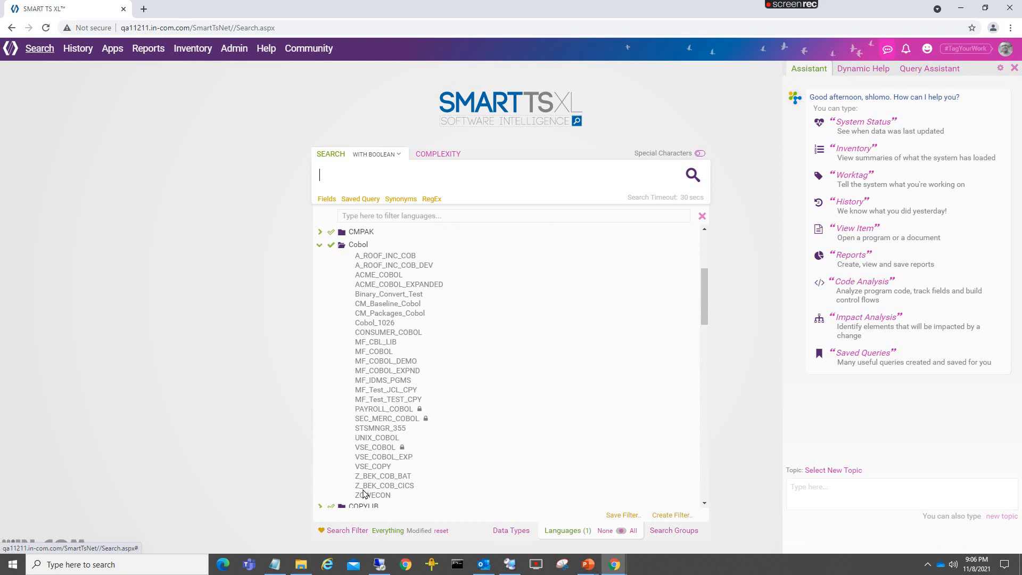
pyautogui.click(319, 246)
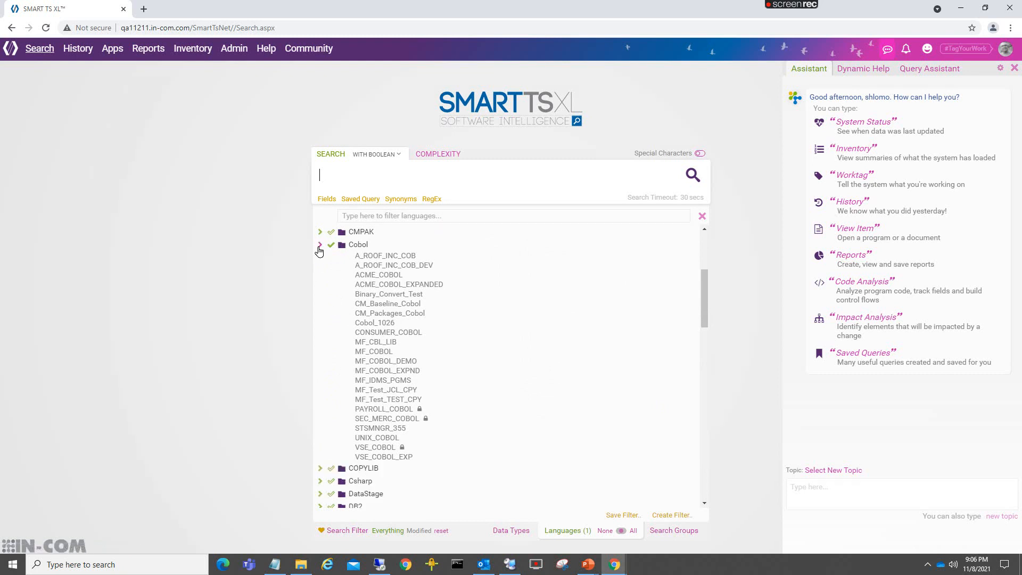
# - Expand the MAINFRAME search group and examine the data types it contains
pyautogui.click(673, 532)
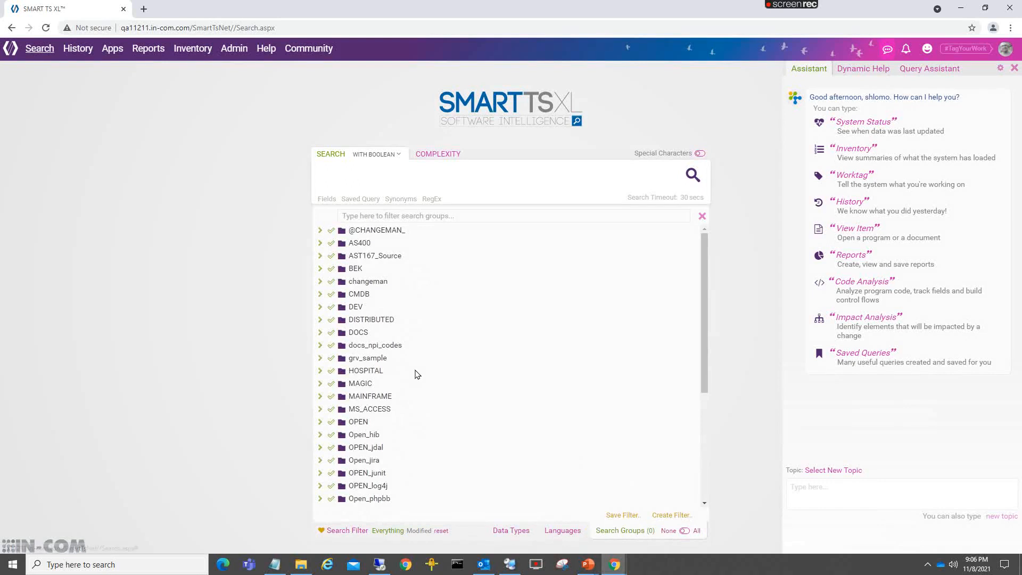
pyautogui.click(320, 396)
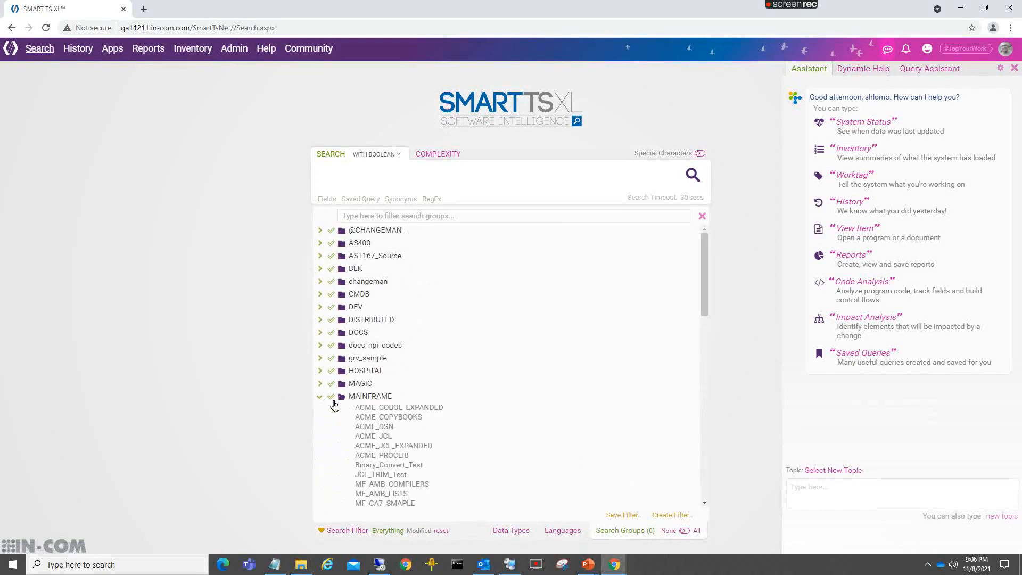
pyautogui.scroll(-8, 410, 325)
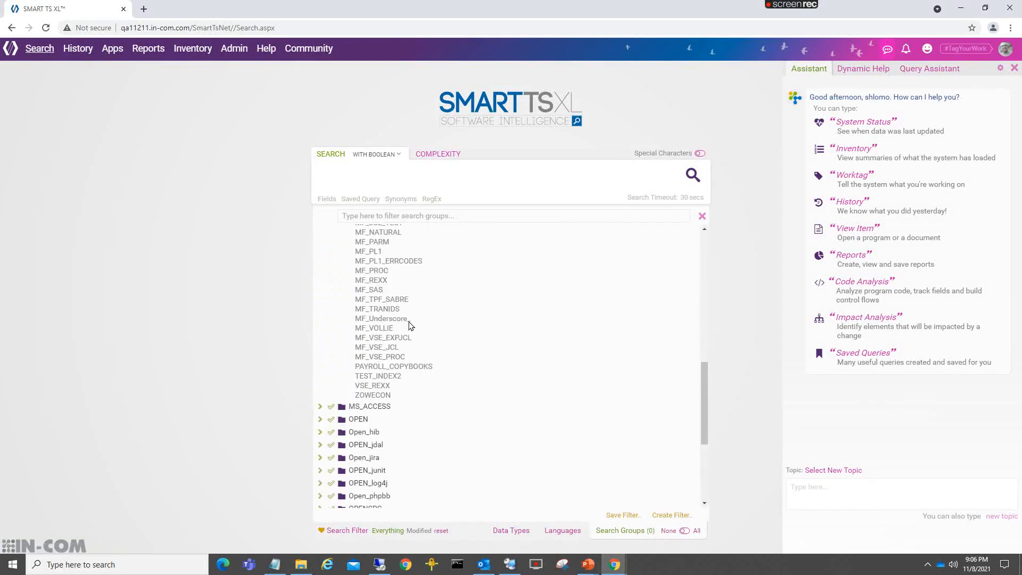
pyautogui.scroll(3, 387, 399)
pyautogui.scroll(3, 387, 399)
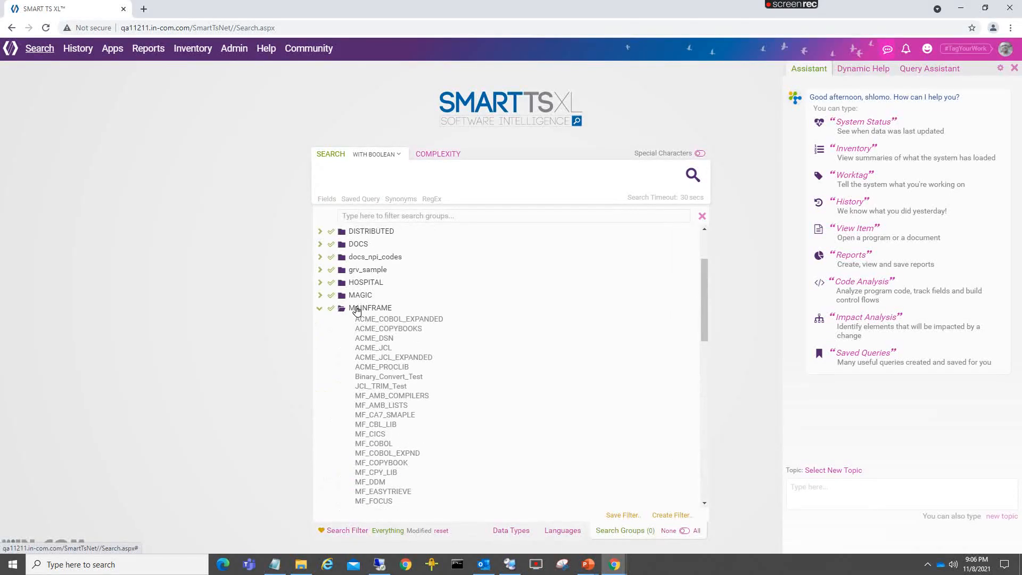
# - Restrict the selected data types to only those matching the filter text JCL
pyautogui.click(513, 531)
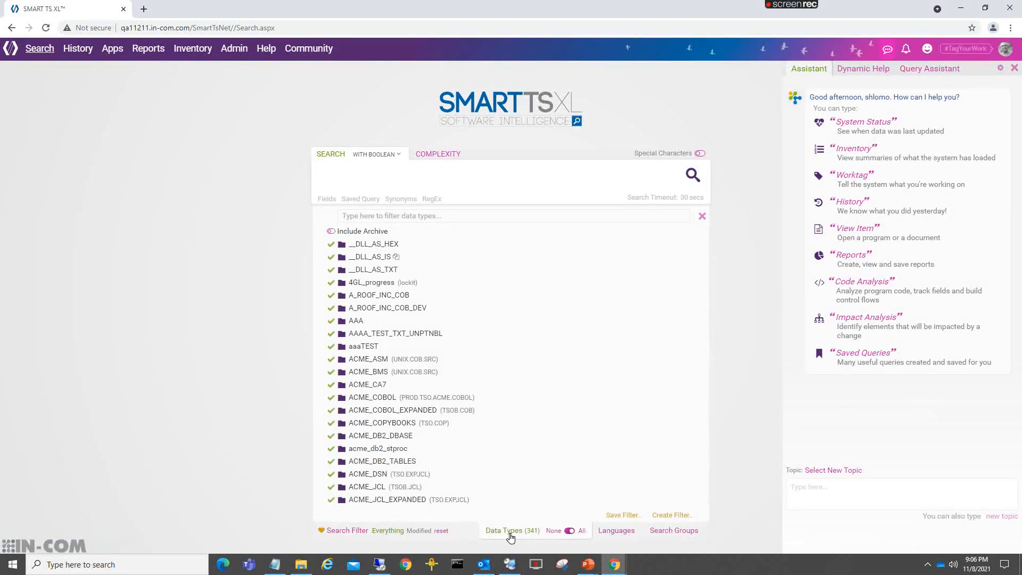
pyautogui.click(553, 532)
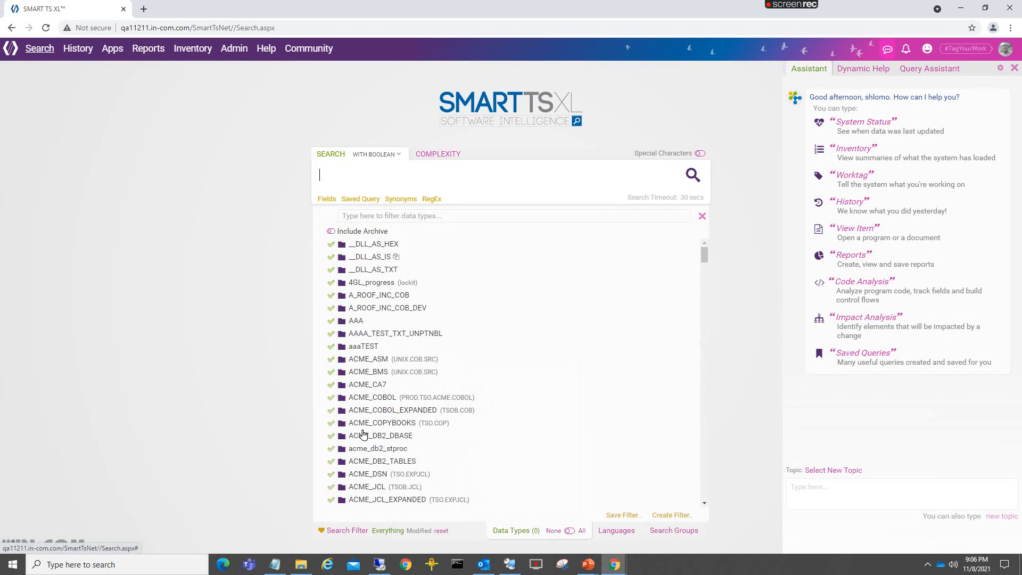
pyautogui.click(386, 215)
pyautogui.write('jcl')
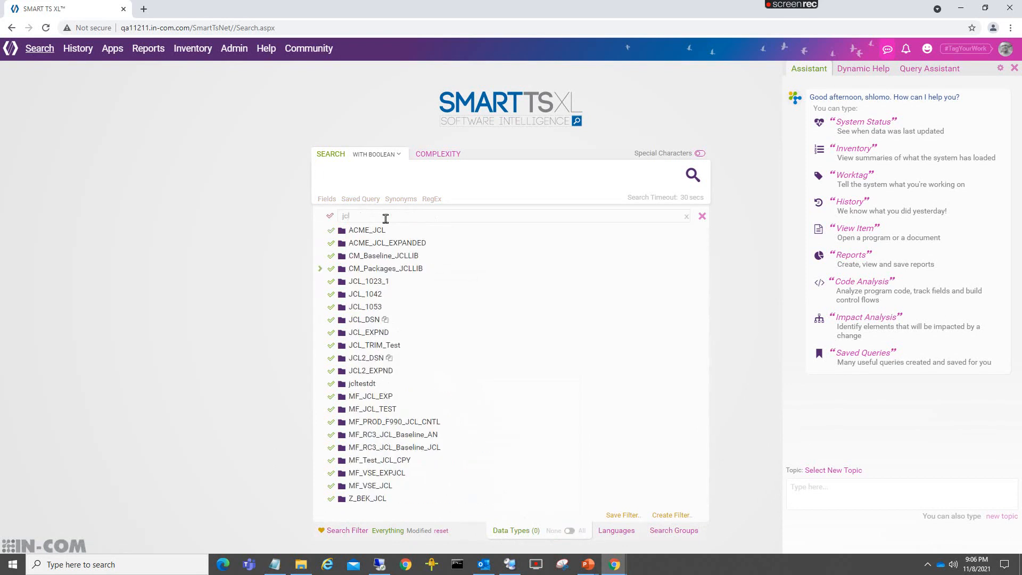
pyautogui.moveTo(360, 218); pyautogui.dragTo(330, 224)
pyautogui.write('JCL')
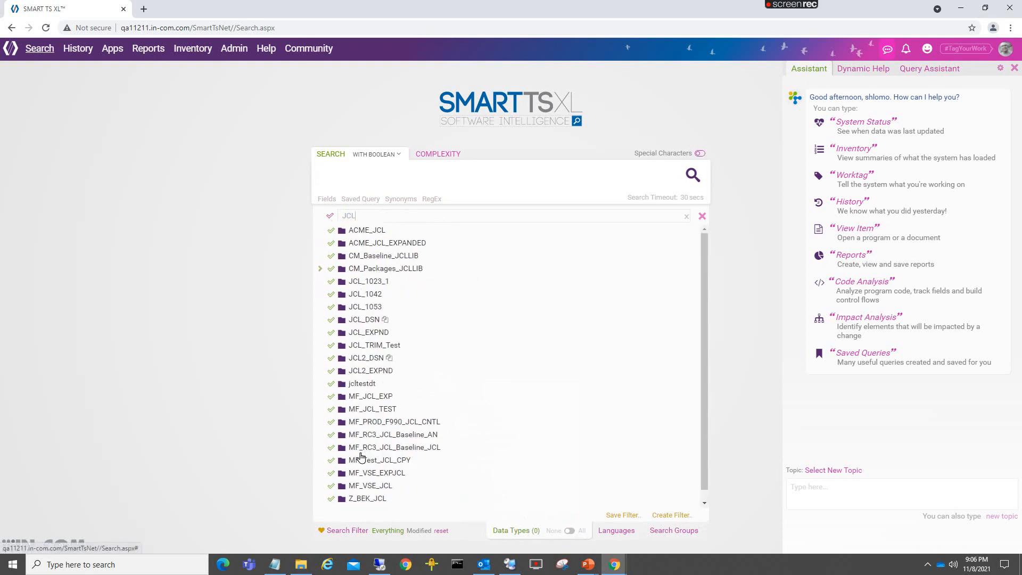
pyautogui.click(330, 216)
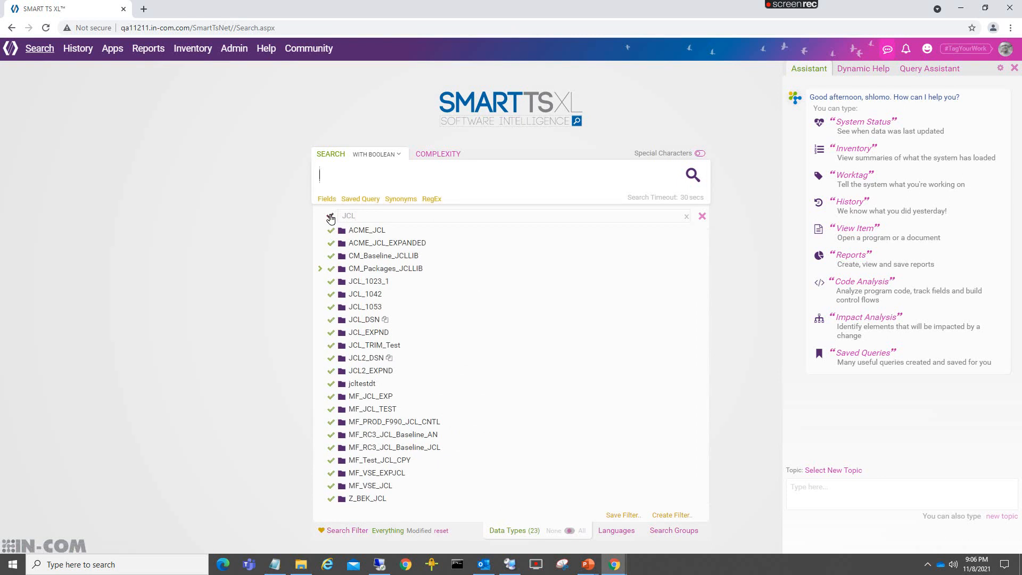
pyautogui.moveTo(520, 537)
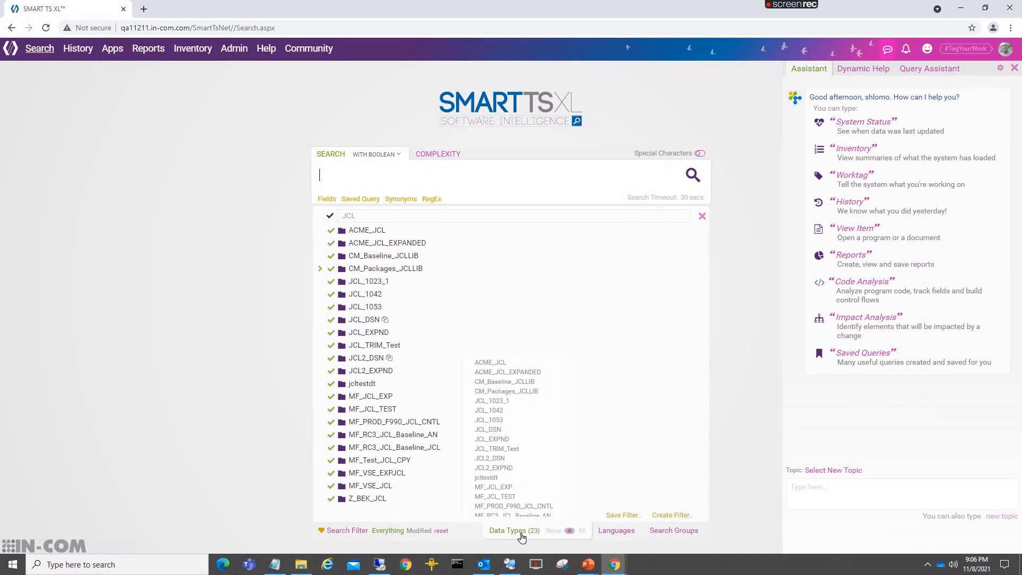
# - Try to save a new search filter named JCL PROJECT that is public, a favorite and the default filter
pyautogui.click(666, 516)
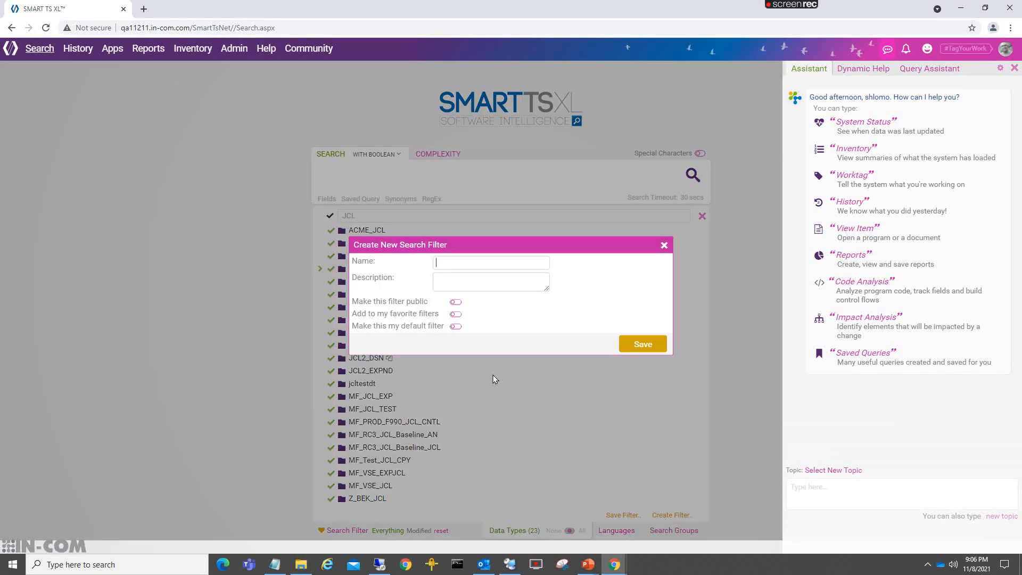
pyautogui.write('JCL PROJECT')
pyautogui.click(457, 304)
pyautogui.click(456, 314)
pyautogui.click(454, 327)
pyautogui.click(649, 346)
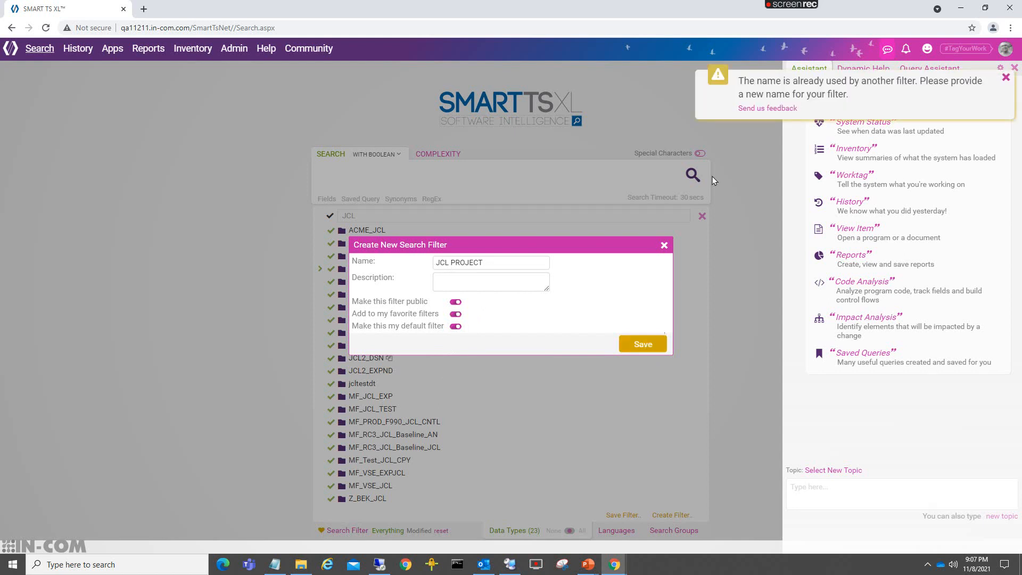
# - Change the new search filter's name to JCL PROJECT2 and save it
pyautogui.click(511, 260)
pyautogui.write('2')
pyautogui.click(637, 345)
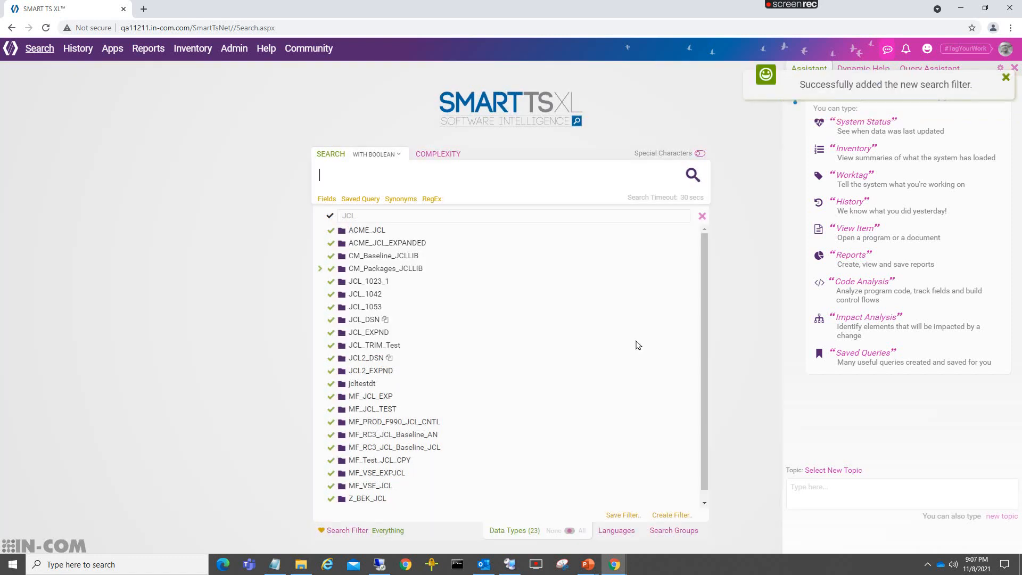
# - Reload the search page and check the data types included in the default filter
pyautogui.click(37, 51)
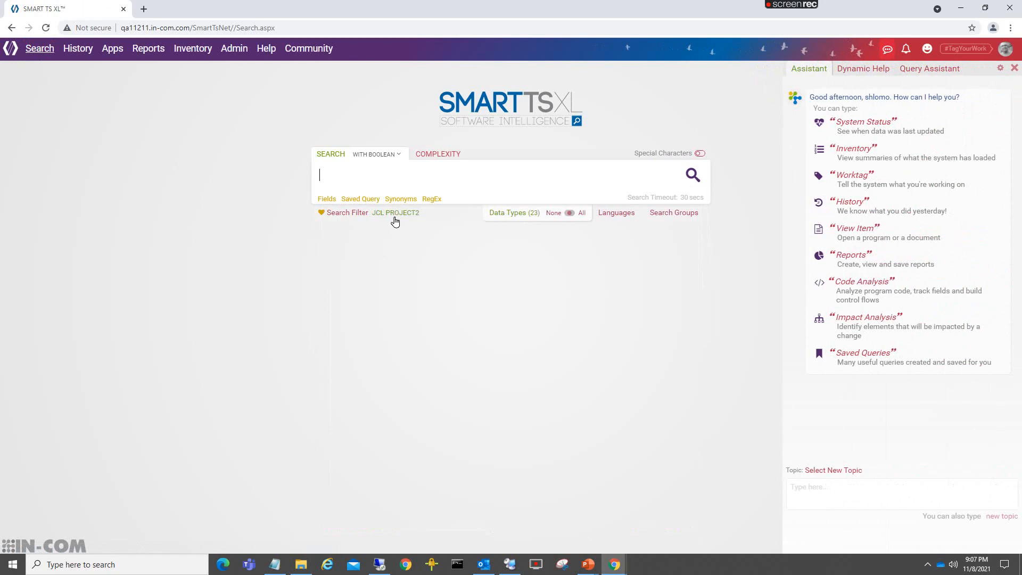
pyautogui.click(502, 219)
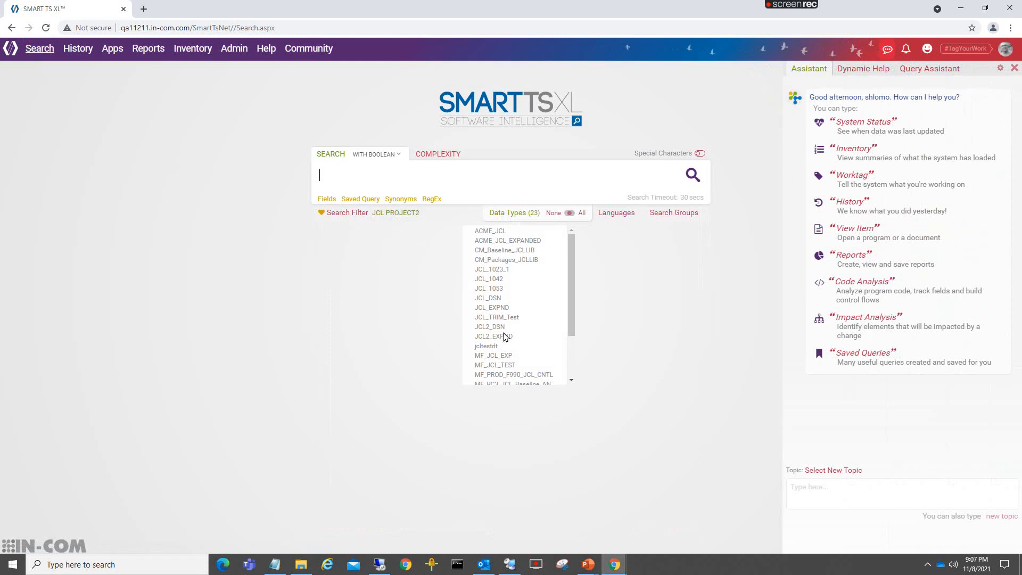
# - View the search filter options, close them, and show the quick list of favorite filters
pyautogui.click(341, 213)
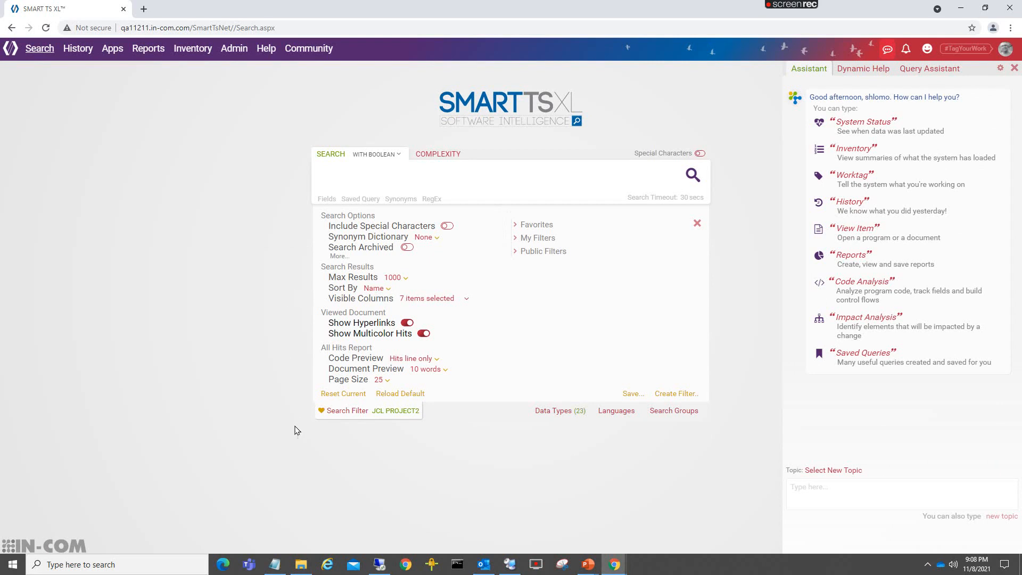
pyautogui.click(697, 223)
pyautogui.click(321, 214)
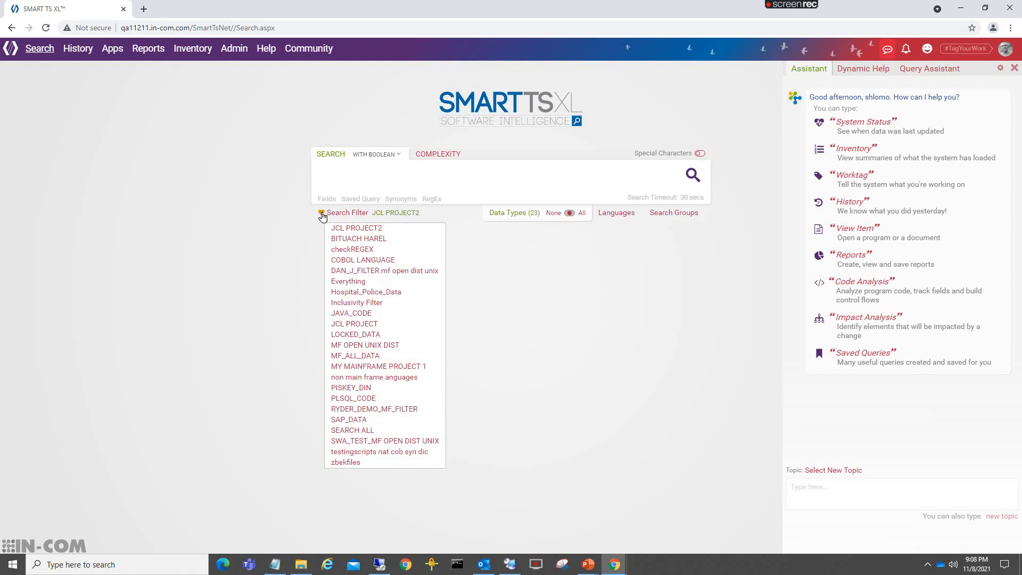
pyautogui.click(321, 213)
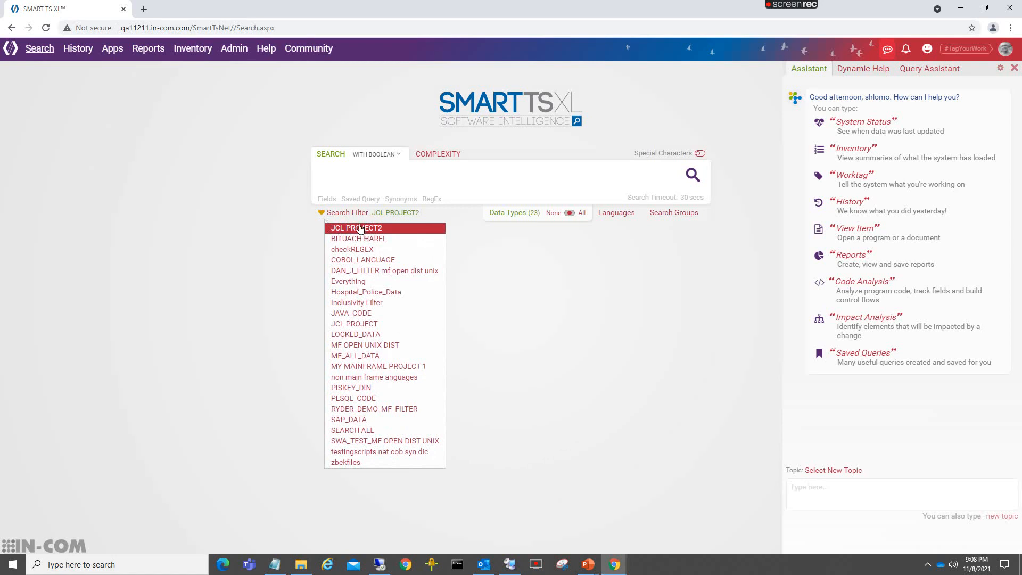
# - Examine the Favorites and Public Filters lists in the search filter options
pyautogui.click(348, 213)
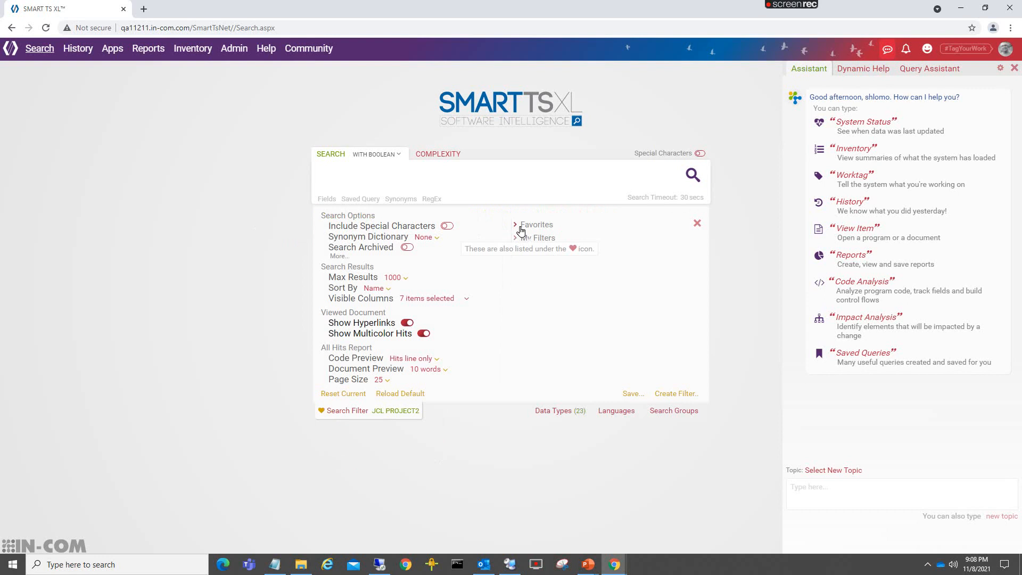
pyautogui.click(517, 226)
pyautogui.moveTo(604, 246)
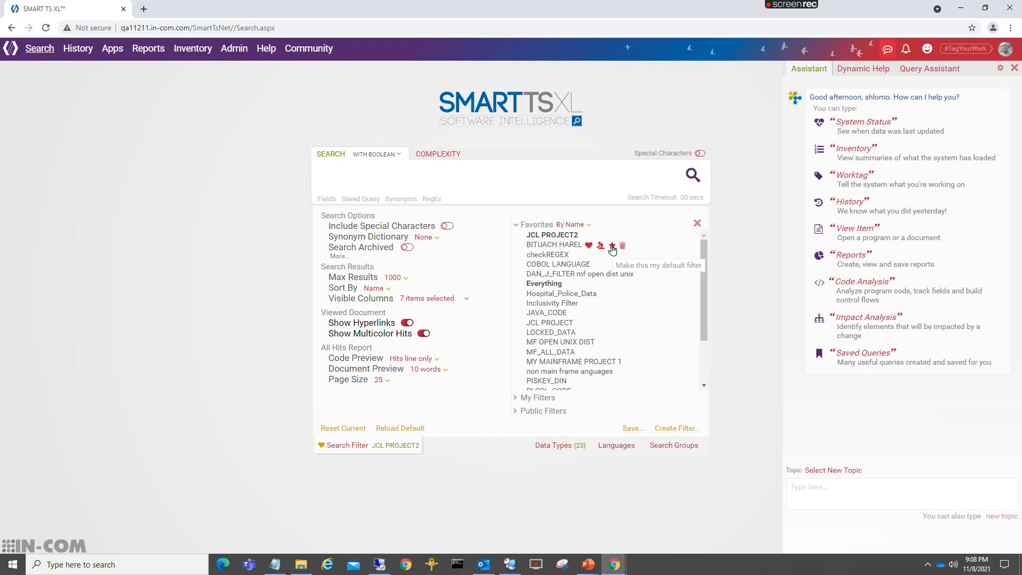
pyautogui.scroll(-3, 612, 255)
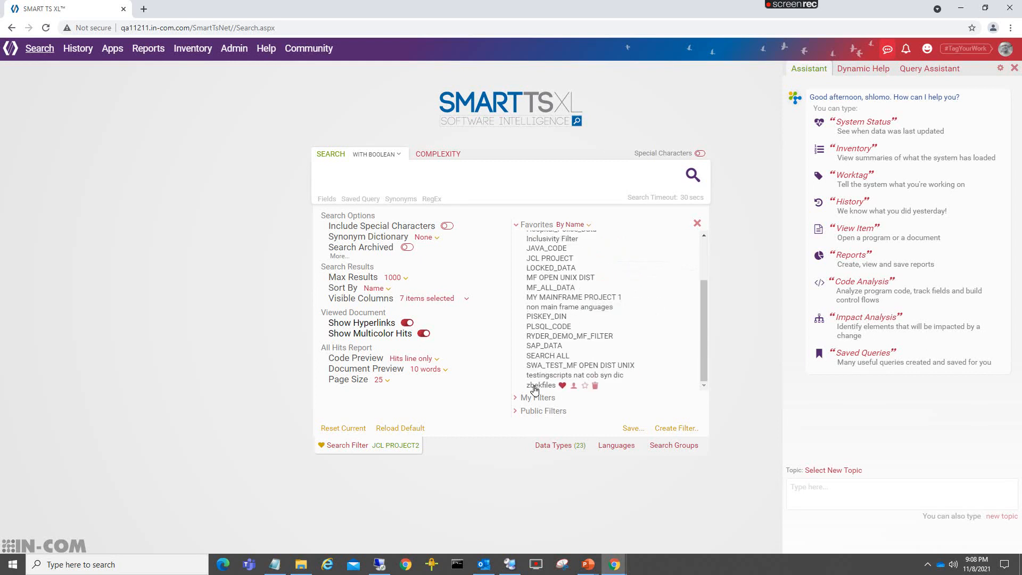
pyautogui.click(519, 412)
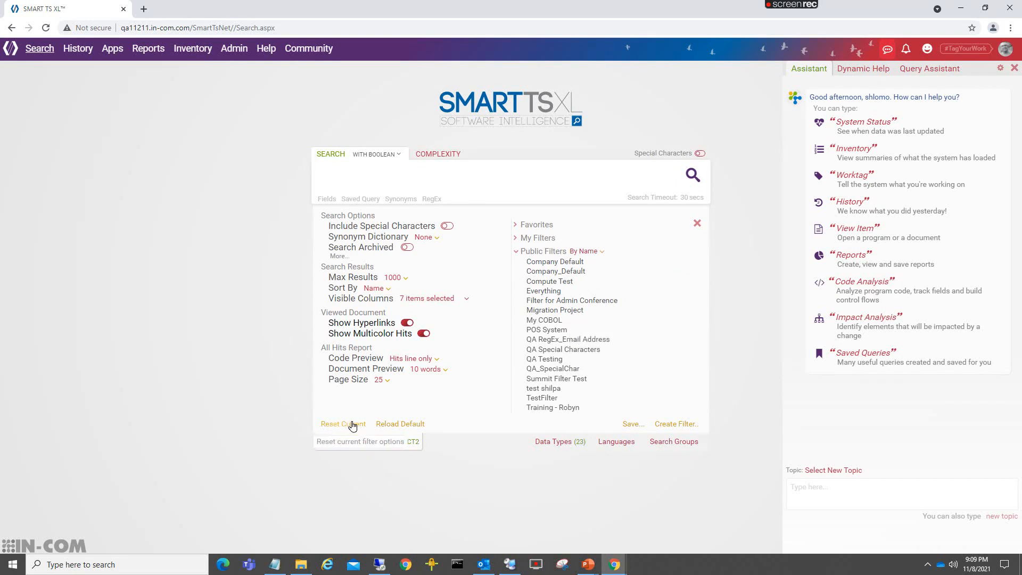
# - Turn off Show Hyperlinks and Show Multicolor Hits, and turn on Search Archived and Include Special Characters
pyautogui.click(408, 323)
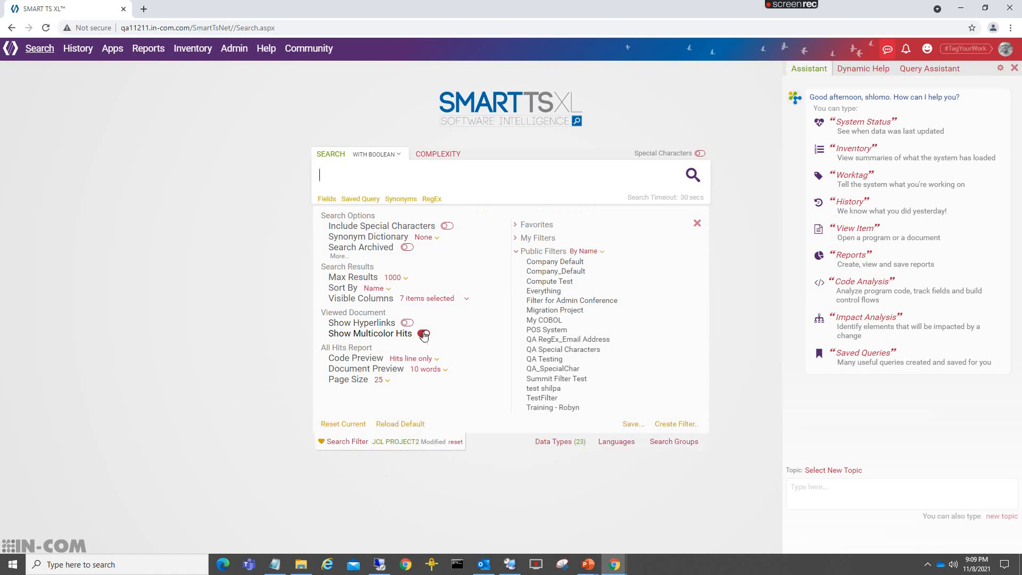
pyautogui.click(424, 334)
pyautogui.click(408, 247)
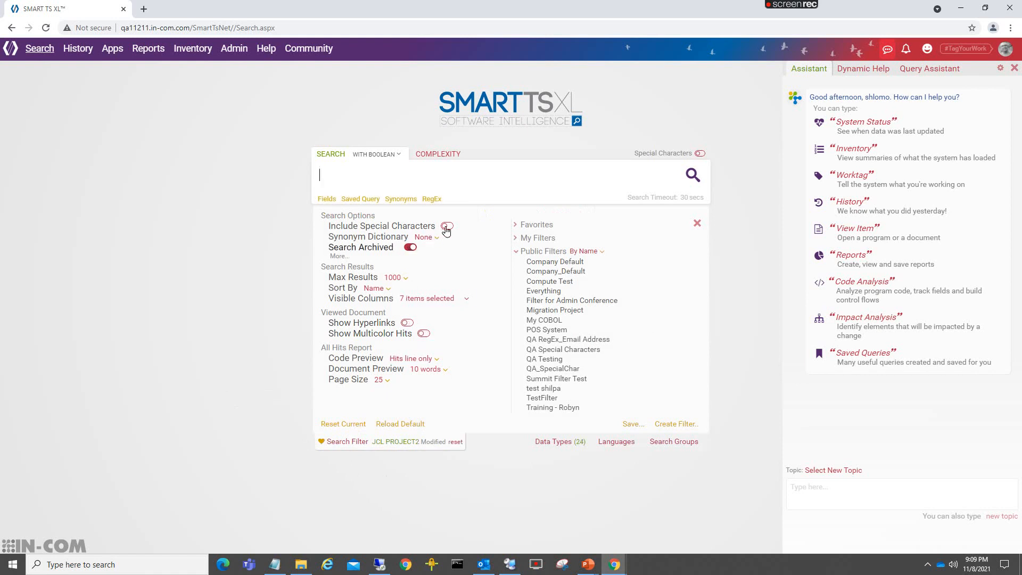
pyautogui.click(447, 227)
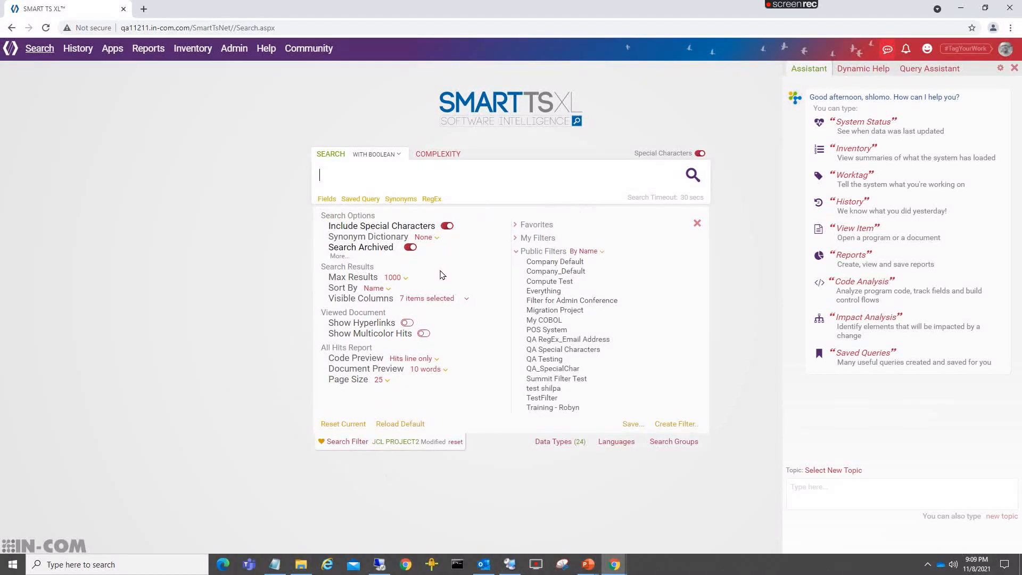
# - Reset the current filter's modified options, reload the default filter, and close the filter options
pyautogui.click(352, 426)
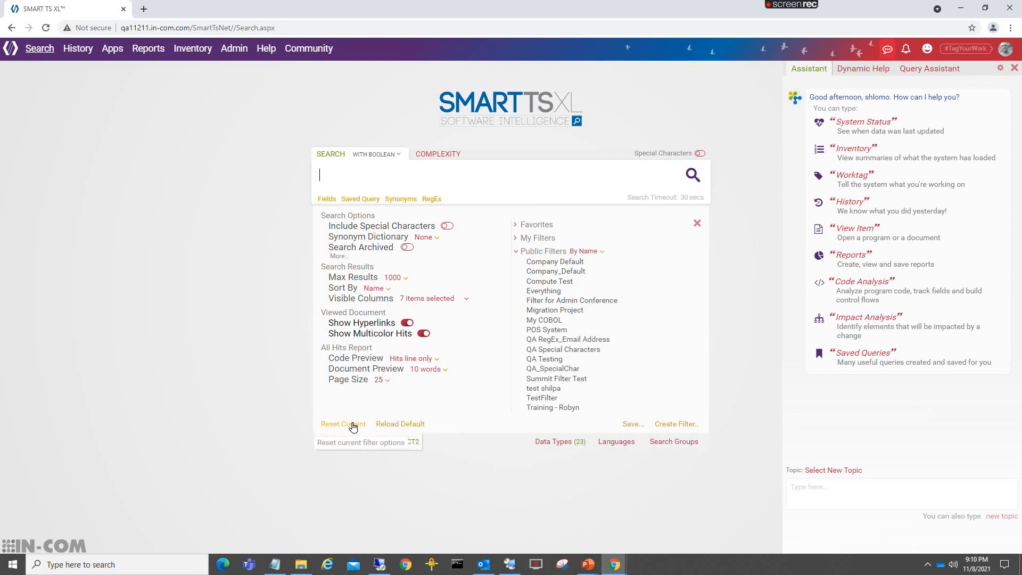
pyautogui.click(389, 428)
pyautogui.click(696, 223)
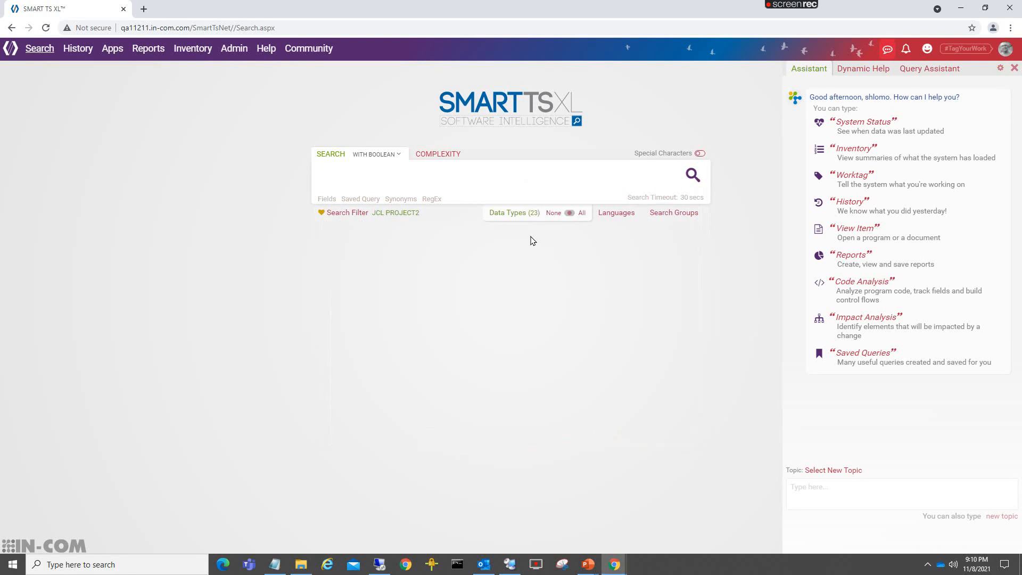
pyautogui.click(582, 214)
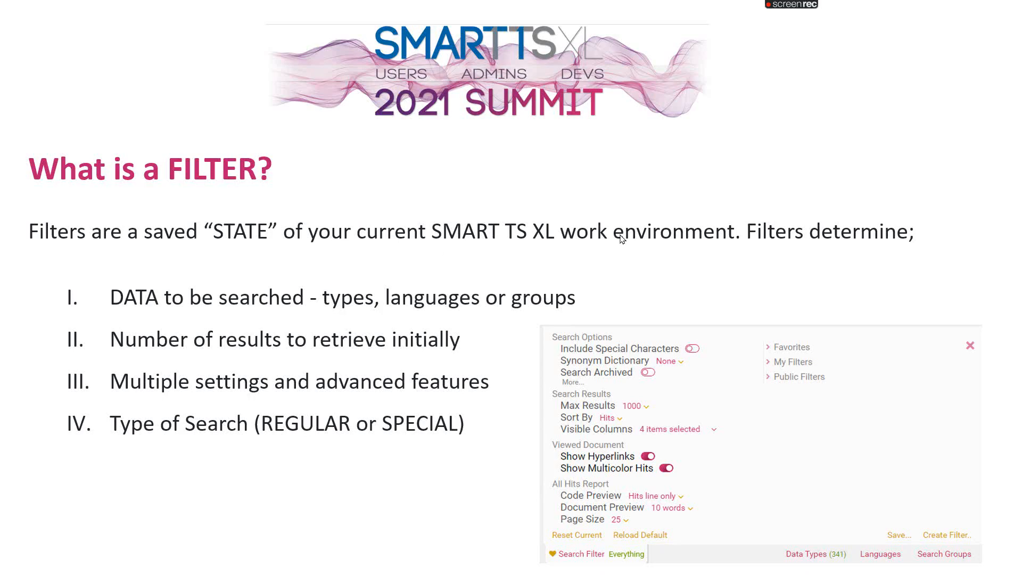
pyautogui.click(604, 193)
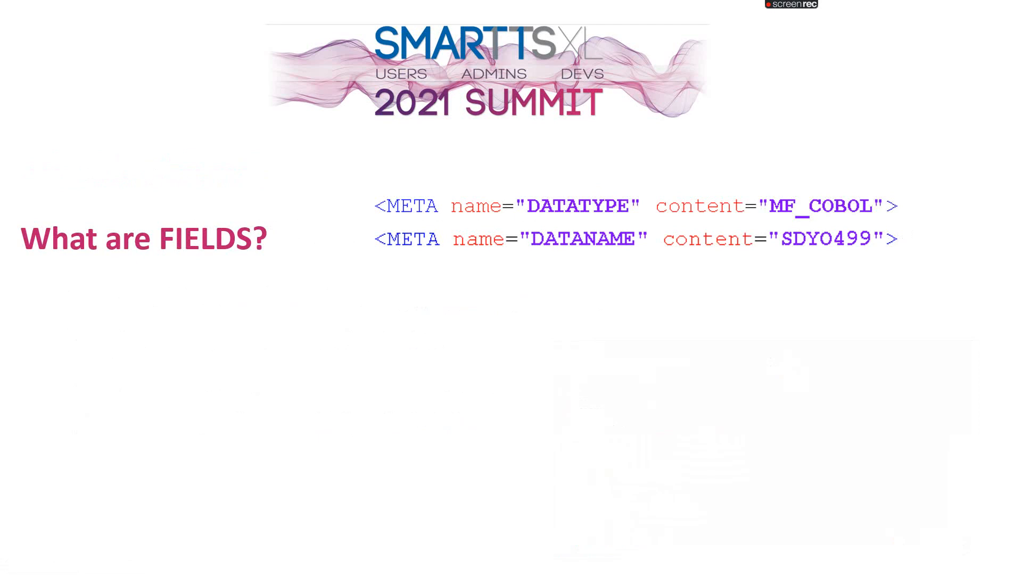
pyautogui.press('Right')
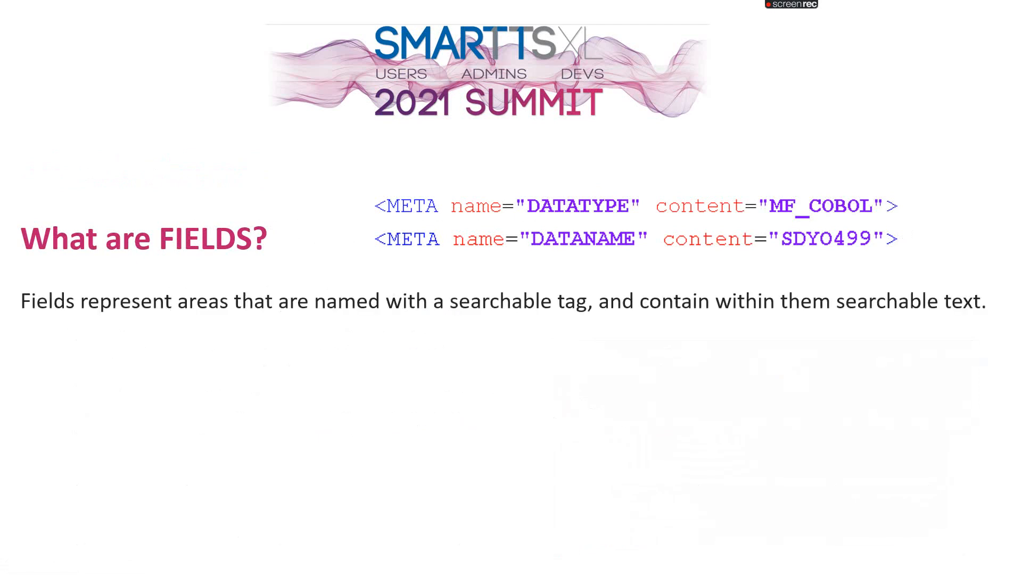
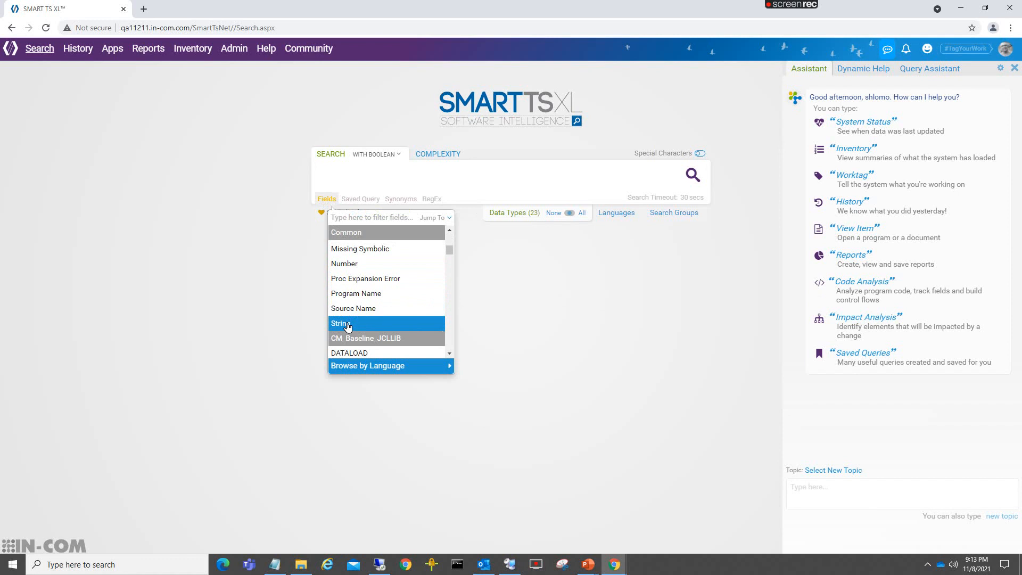
# - Search Cobol for the String field containing "please" and open the hits in program AC003
pyautogui.click(347, 325)
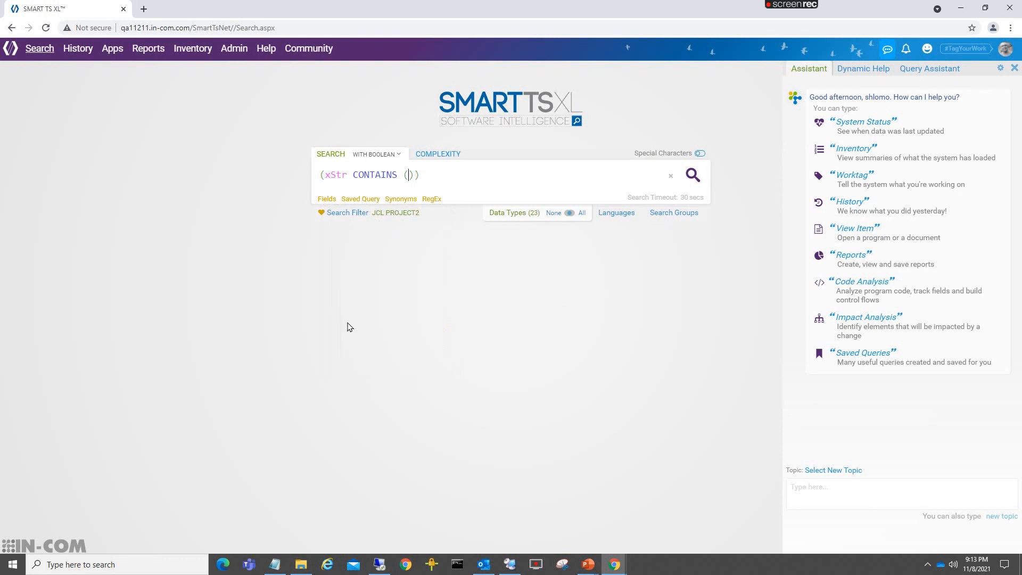
pyautogui.write('please')
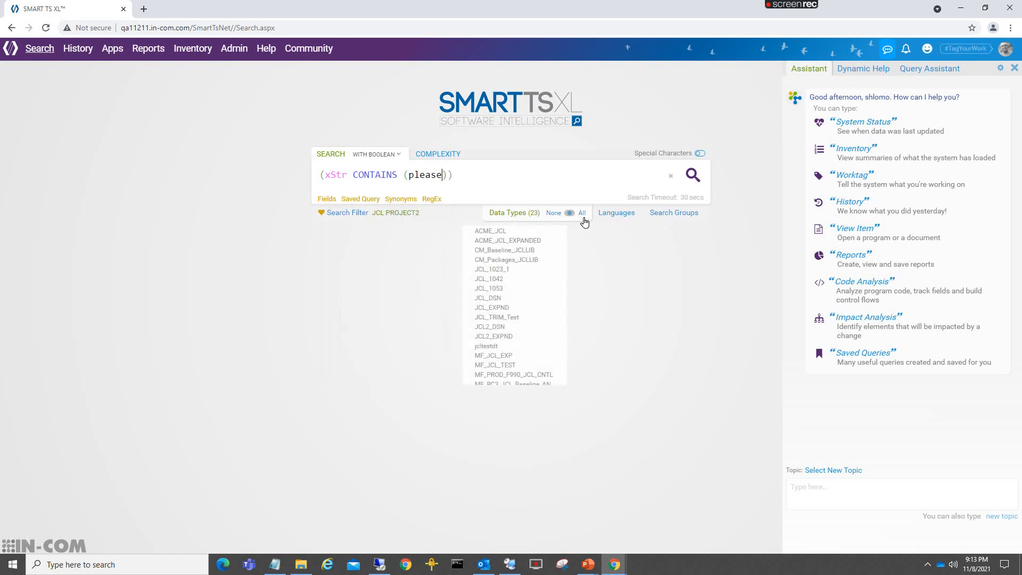
pyautogui.click(612, 214)
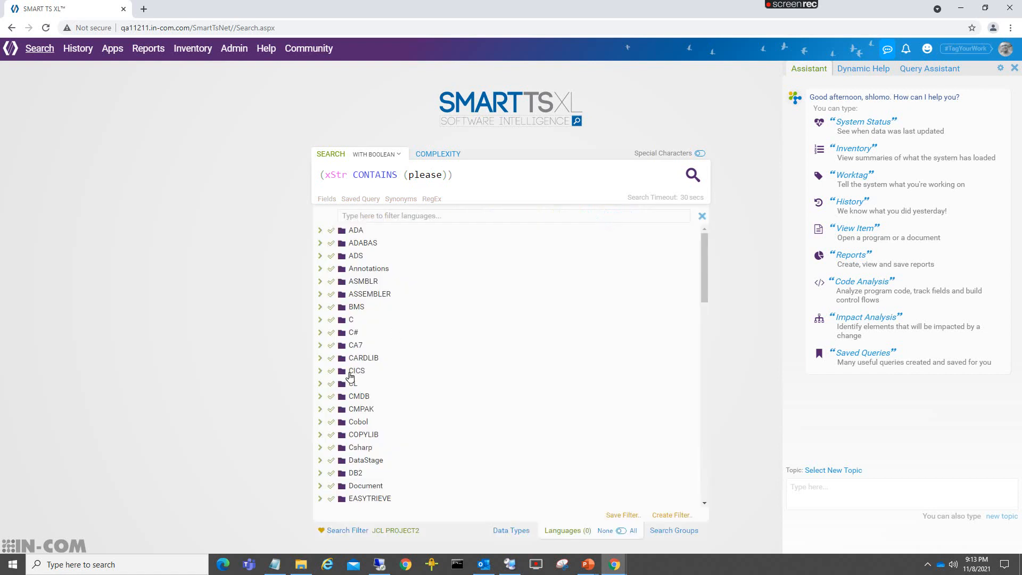
pyautogui.click(331, 422)
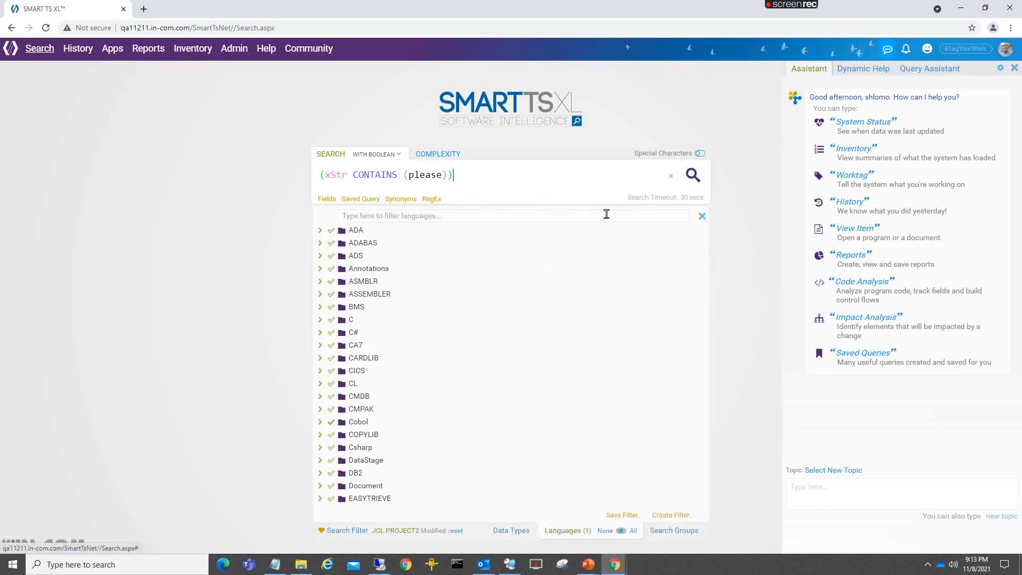
pyautogui.click(691, 175)
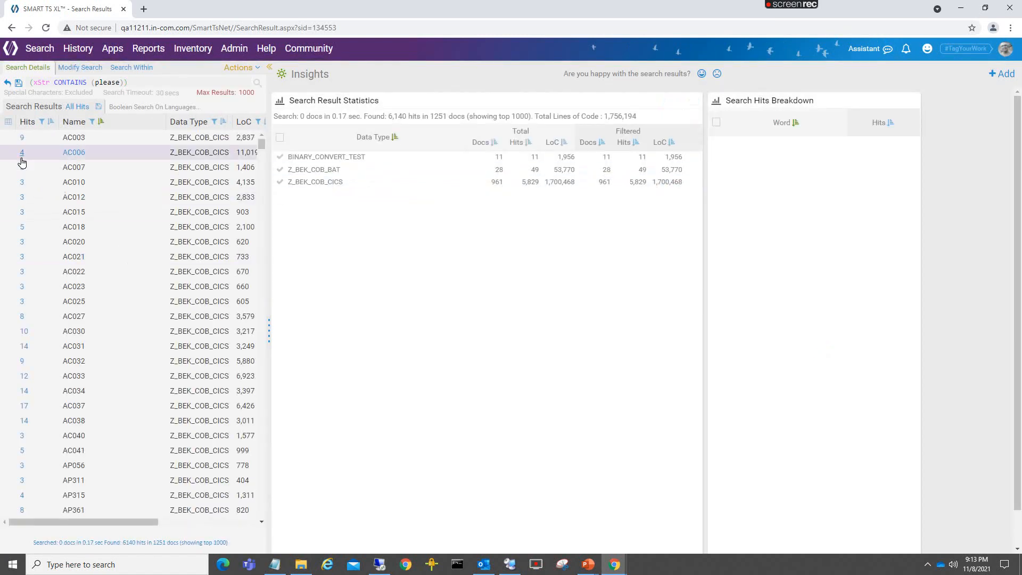
pyautogui.click(20, 140)
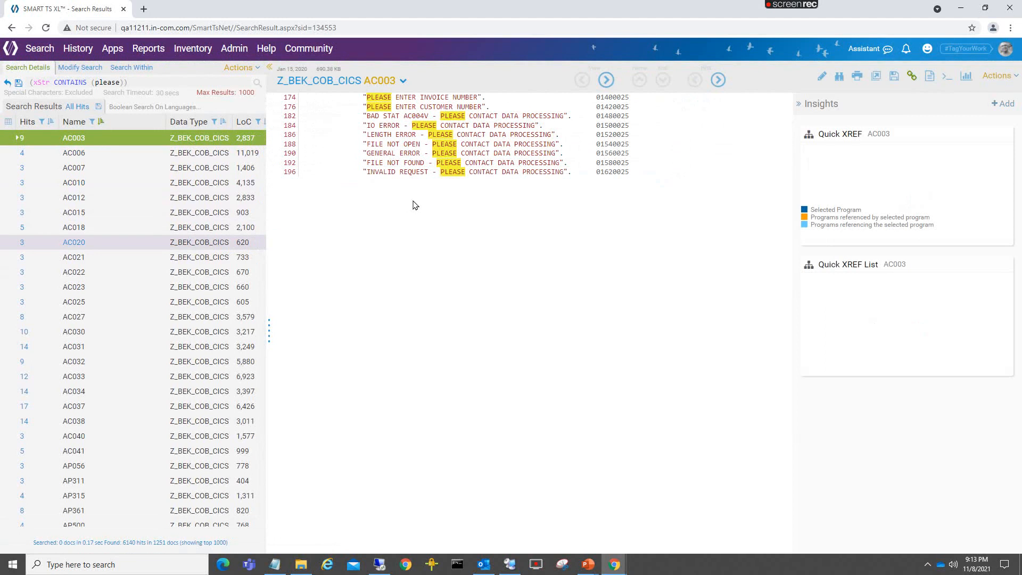
# - Modify the search to look for "please" in the xcmnt field, rerun it, and open the hits in program DP050
pyautogui.click(79, 68)
pyautogui.click(55, 83)
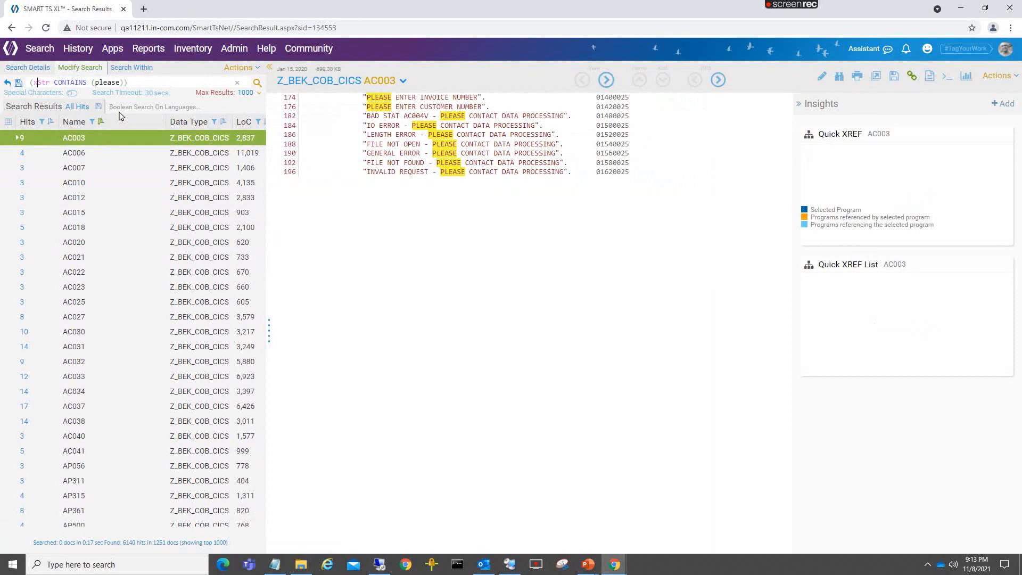
pyautogui.write('cmnt')
pyautogui.click(256, 84)
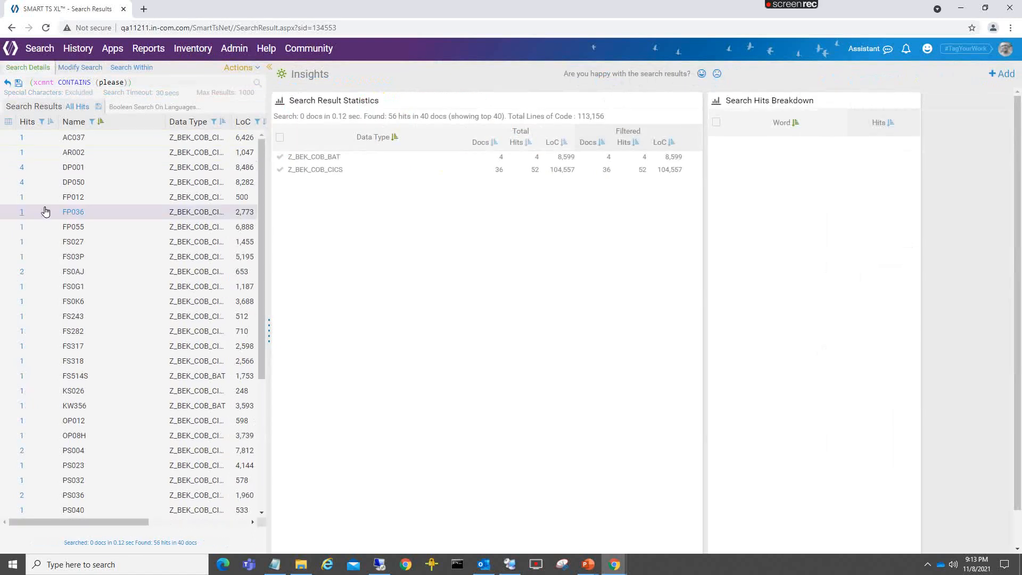
pyautogui.click(22, 185)
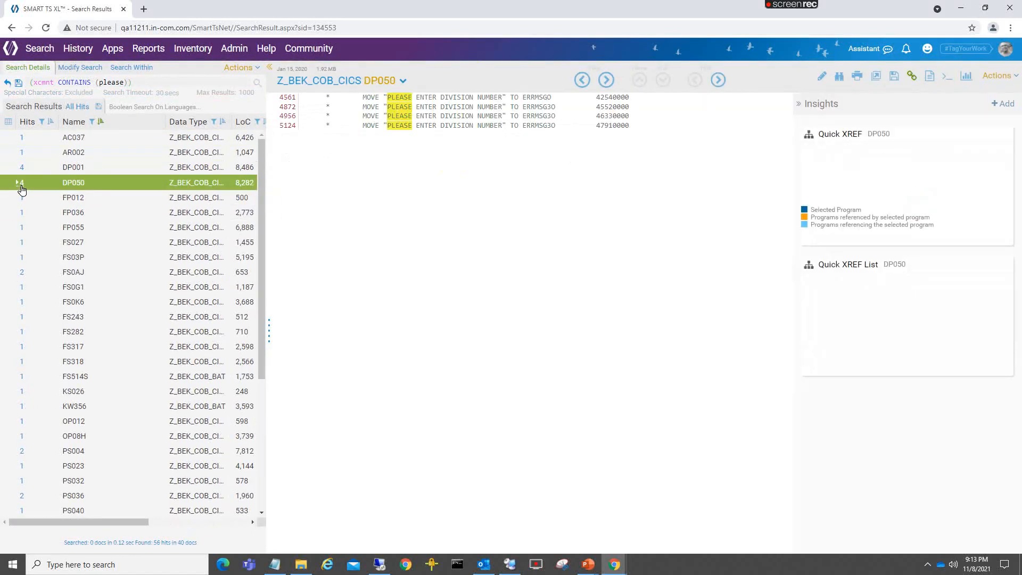
# - Return to a new search and browse the fields offered for the JCLLIB and VSE_JCL languages
pyautogui.click(40, 49)
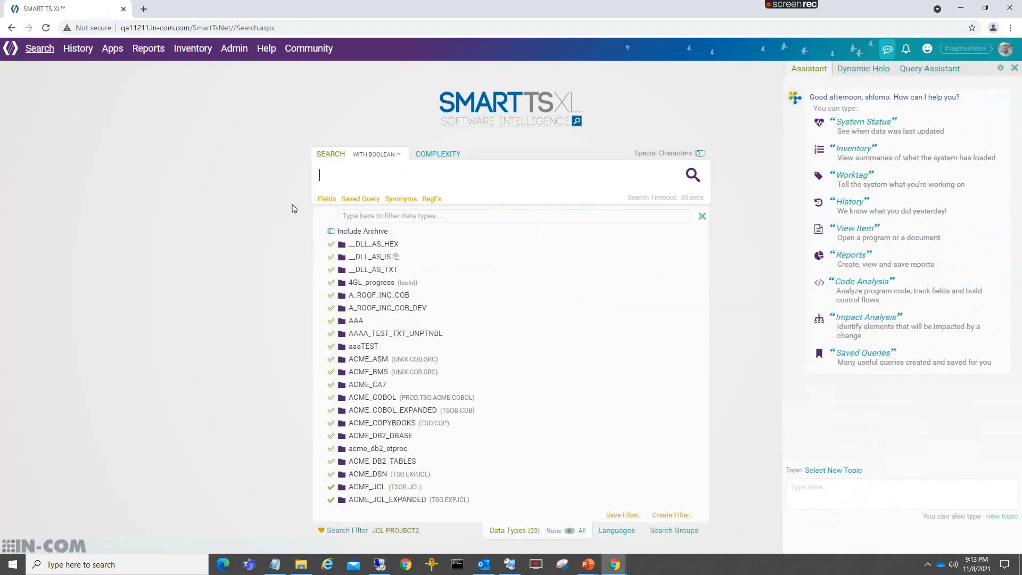
pyautogui.click(327, 205)
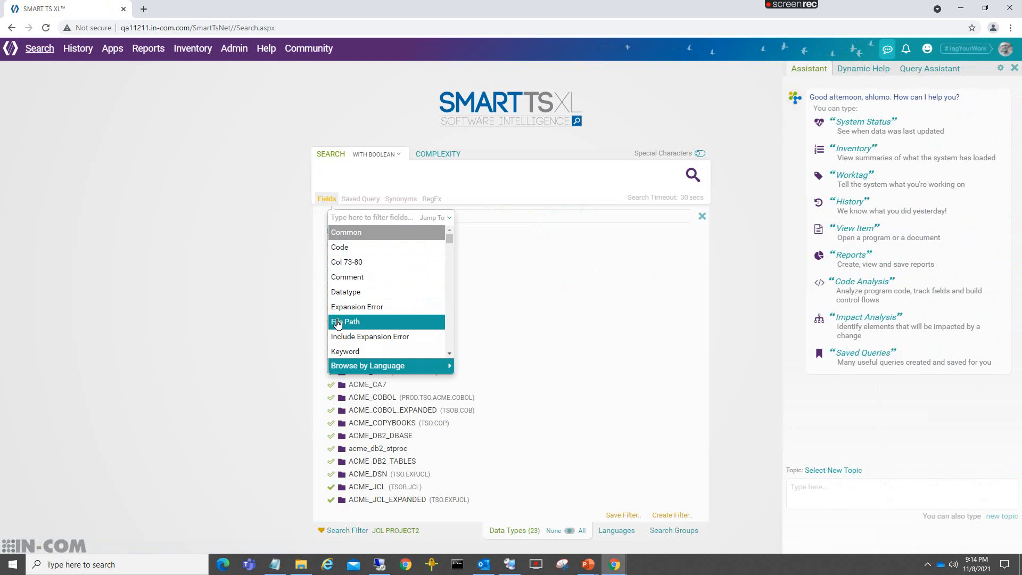
pyautogui.moveTo(349, 369)
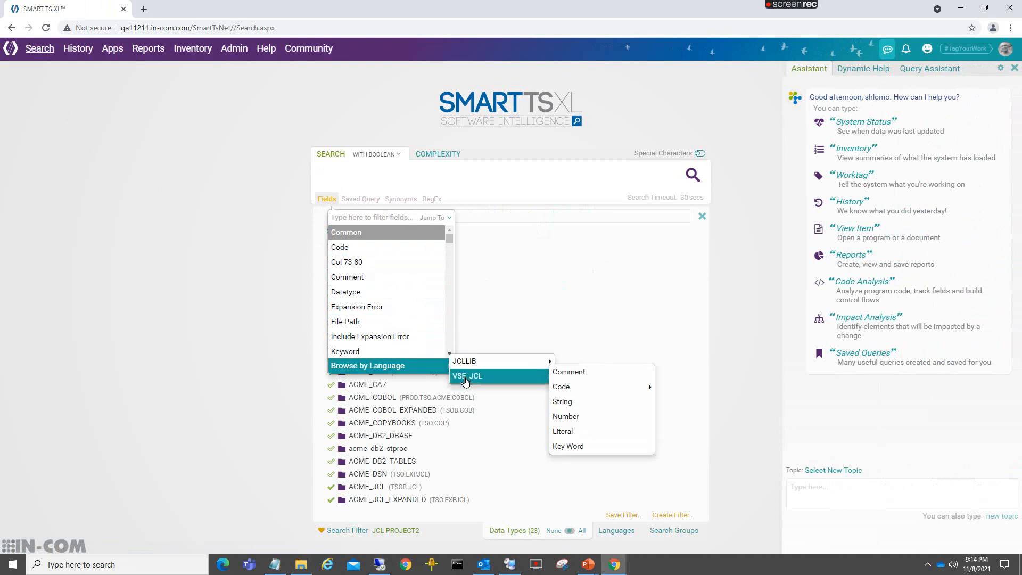
pyautogui.moveTo(465, 364)
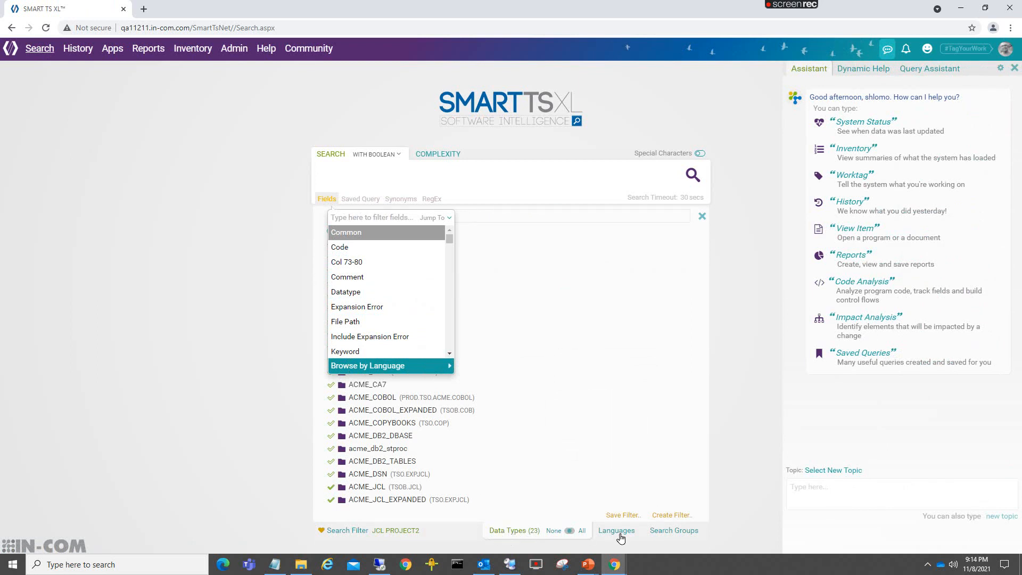
# - Include all data types and add the Cobol Working Storage code String field to the query
pyautogui.click(581, 531)
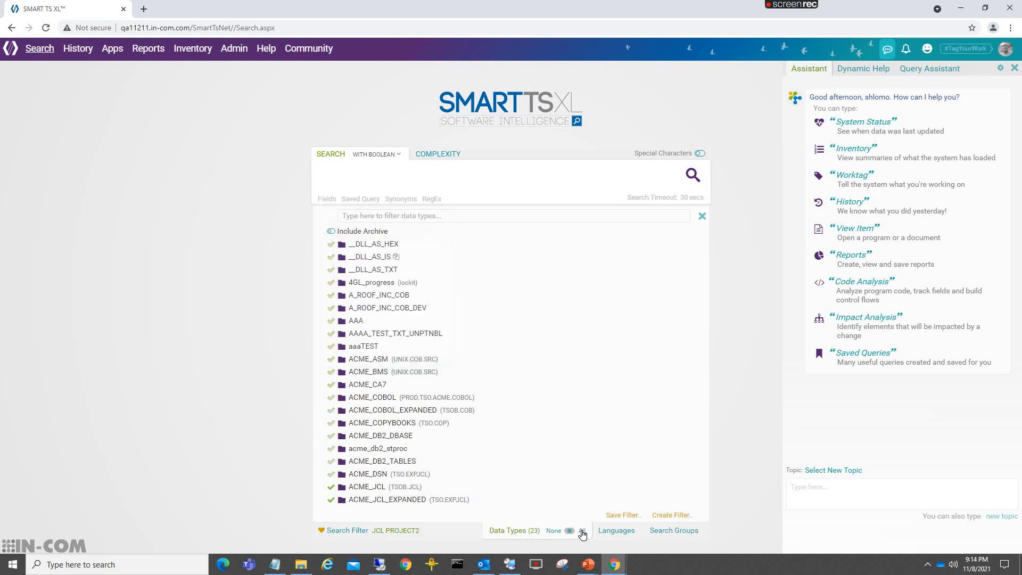
pyautogui.click(328, 200)
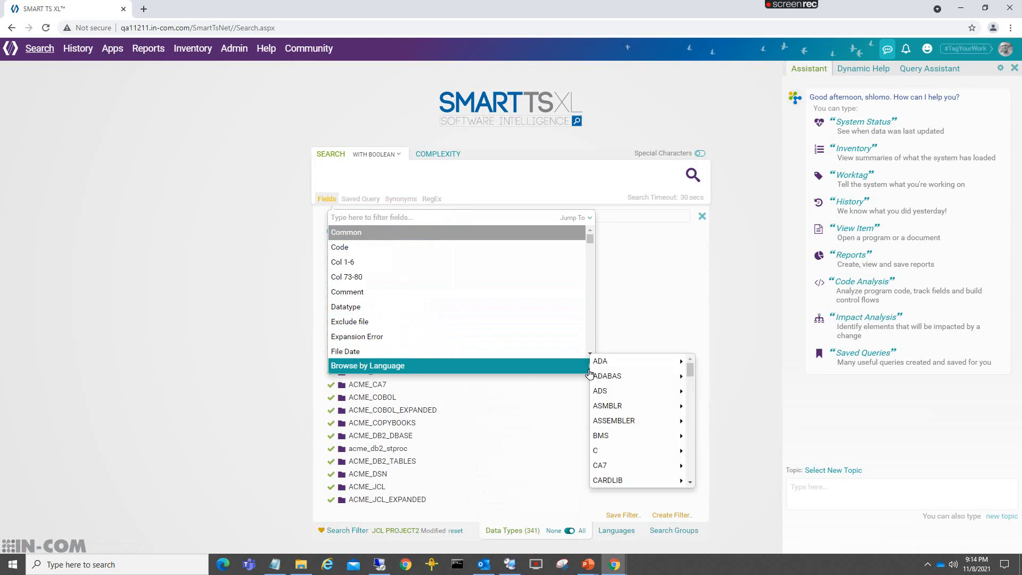
pyautogui.scroll(-2, 612, 420)
pyautogui.moveTo(608, 467)
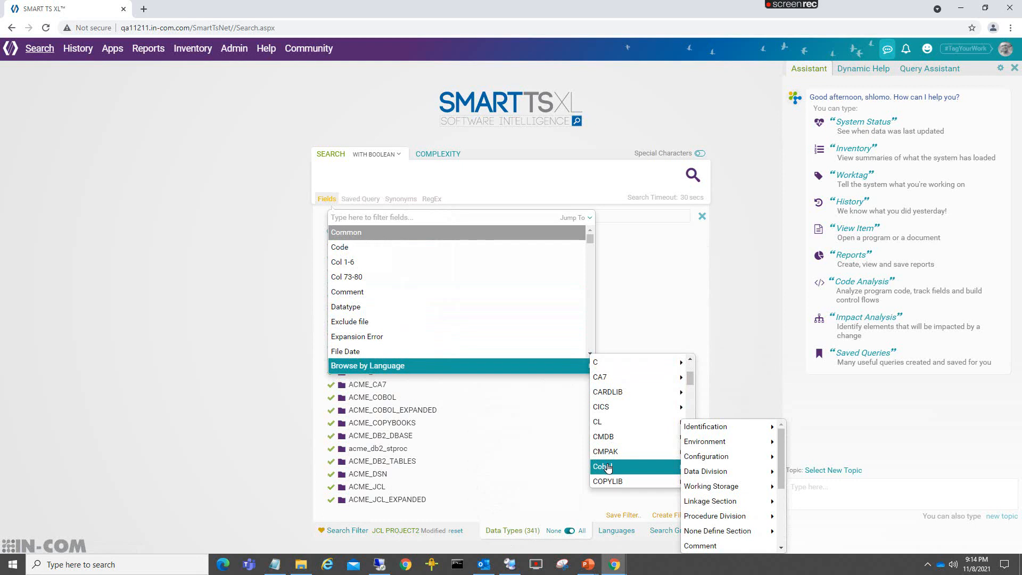
pyautogui.moveTo(718, 470)
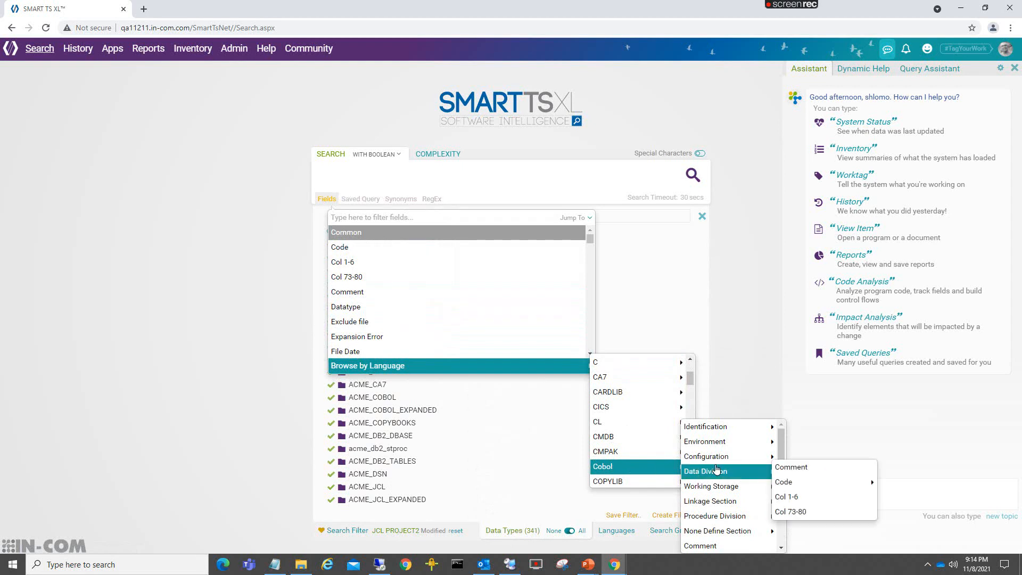
pyautogui.moveTo(712, 488)
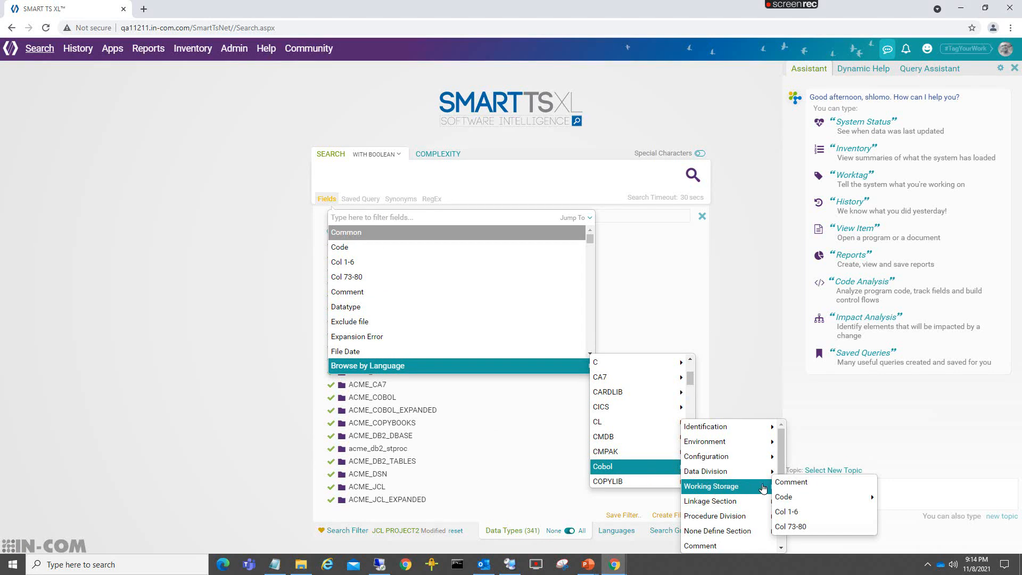
pyautogui.moveTo(782, 496)
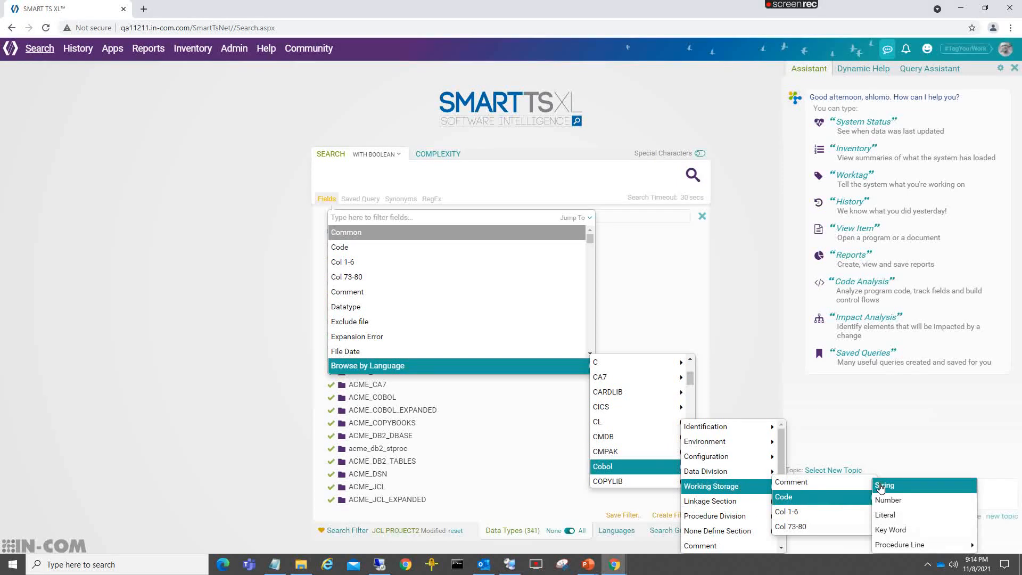
pyautogui.click(881, 488)
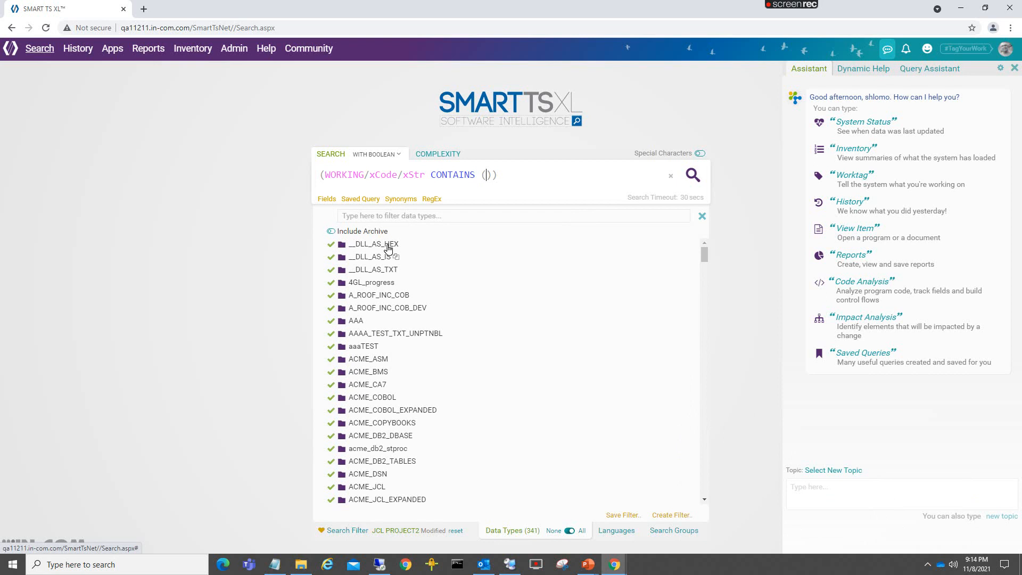
# - Search the Working Storage strings for "error" and open the hits in AACSIKIE from MF_COBOL_EXPND
pyautogui.write('error')
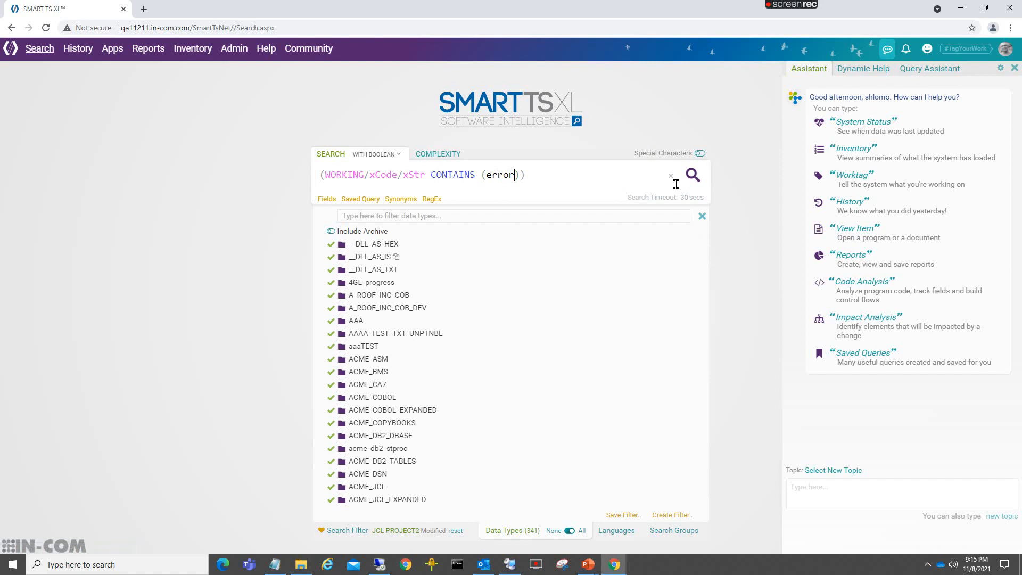
pyautogui.click(693, 177)
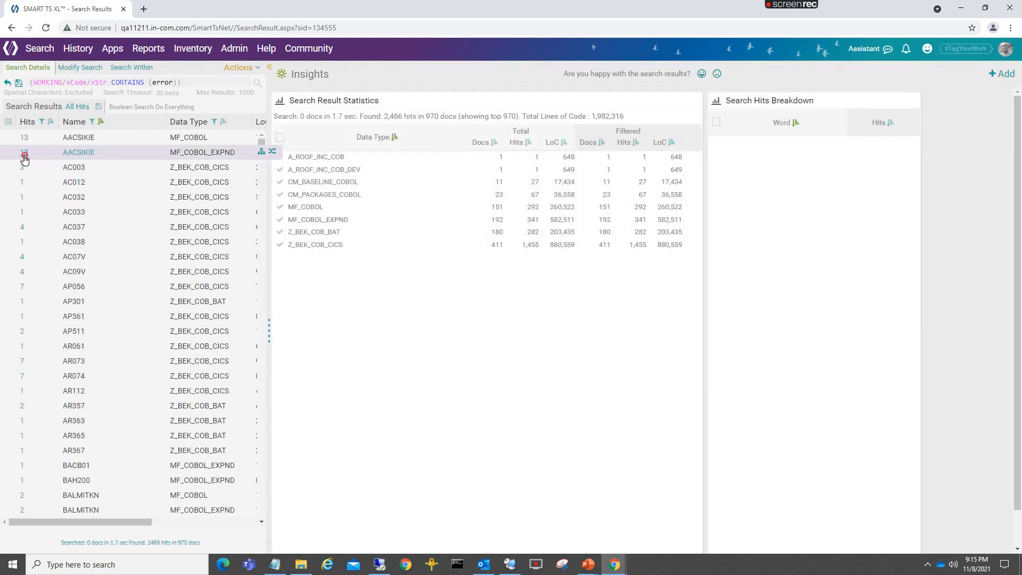
pyautogui.click(24, 153)
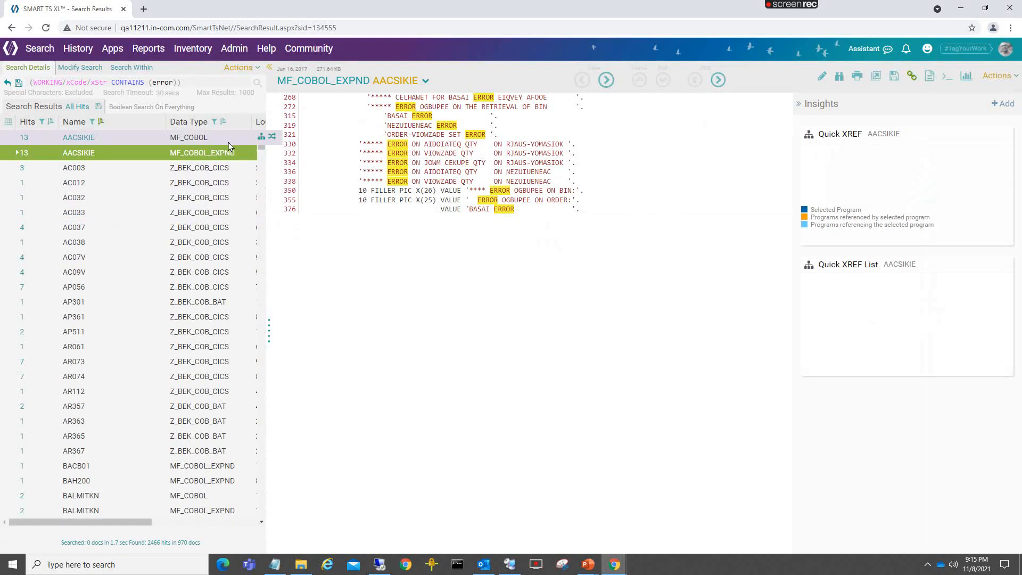
# - Start a new search, deselect all data types, filter the list by "doc", and select DOCS_PDF
pyautogui.click(38, 48)
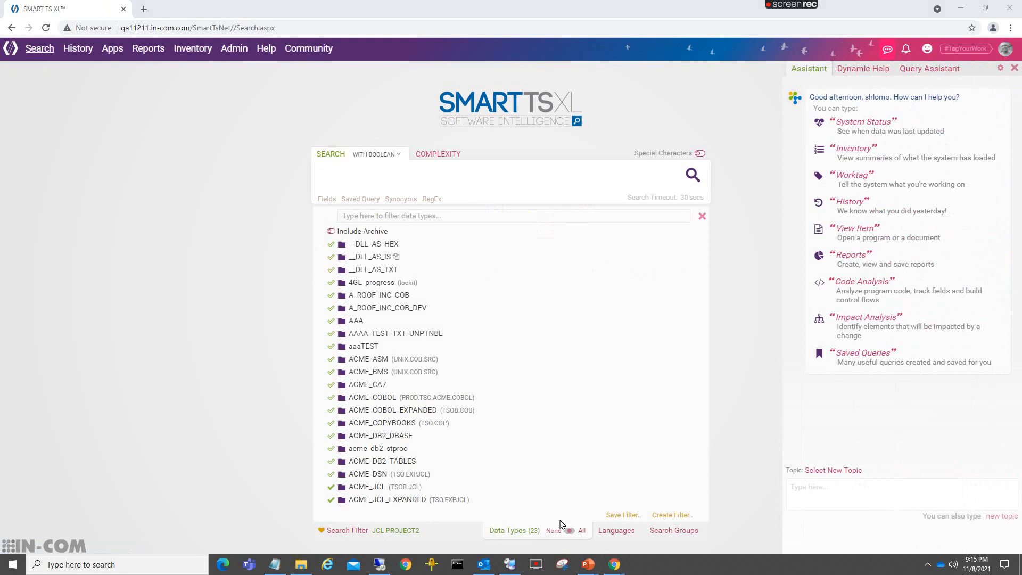
pyautogui.click(559, 530)
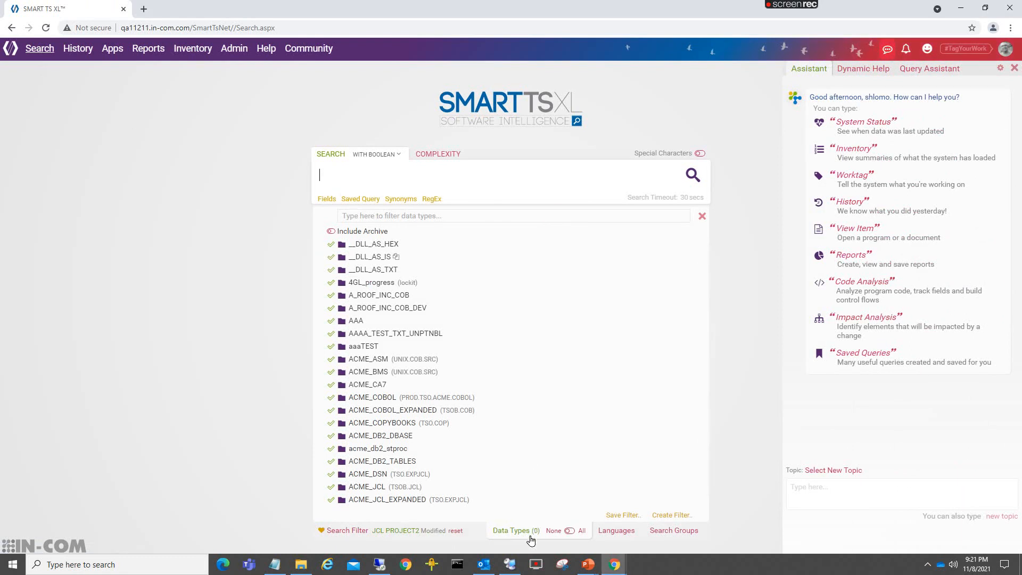
pyautogui.click(363, 216)
pyautogui.write('doc')
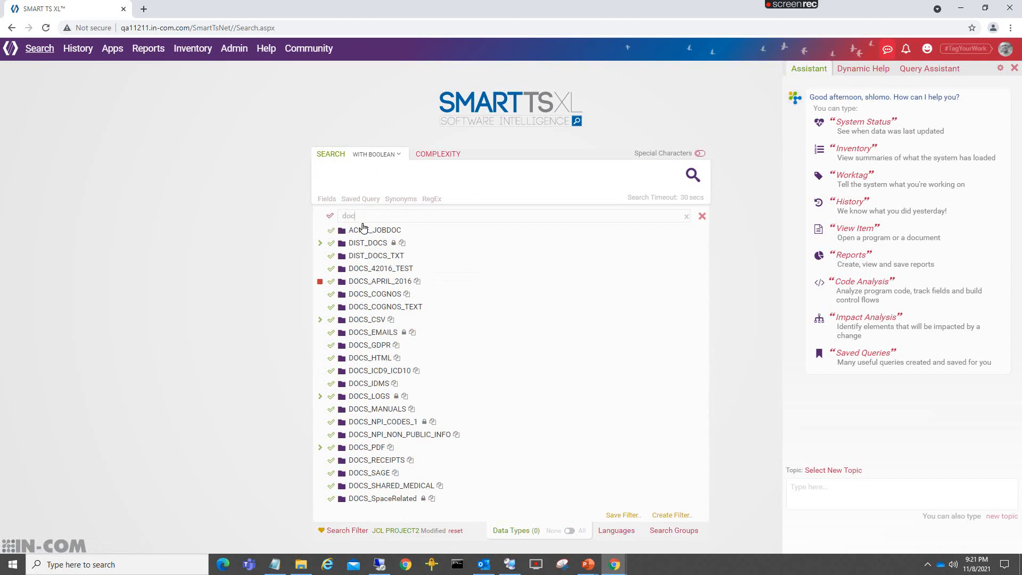
pyautogui.click(330, 450)
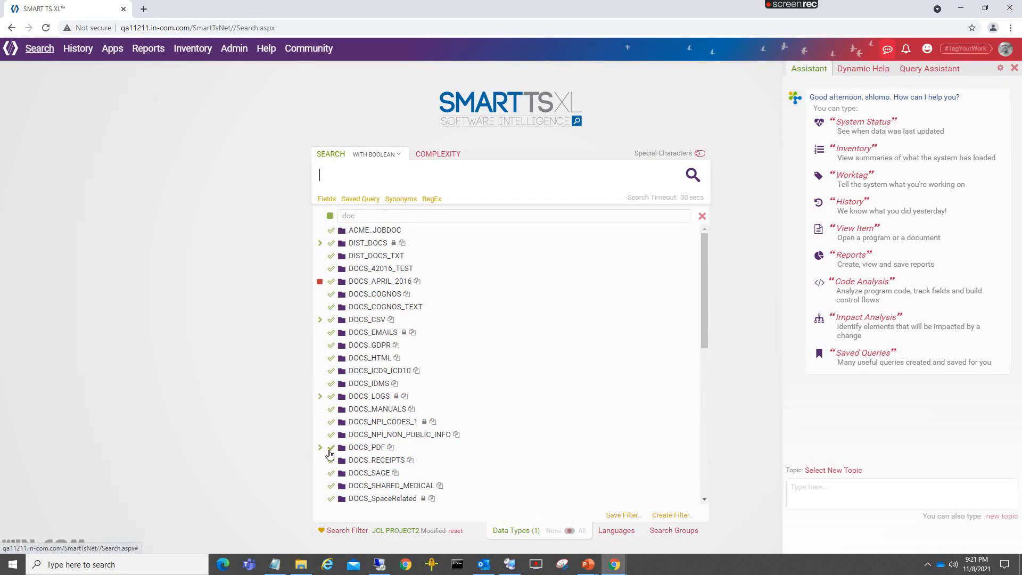
# - Search the DOCS_PDF Author field for any value using "**" and open focusf_develop76.pdf
pyautogui.click(327, 199)
pyautogui.scroll(-2, 376, 278)
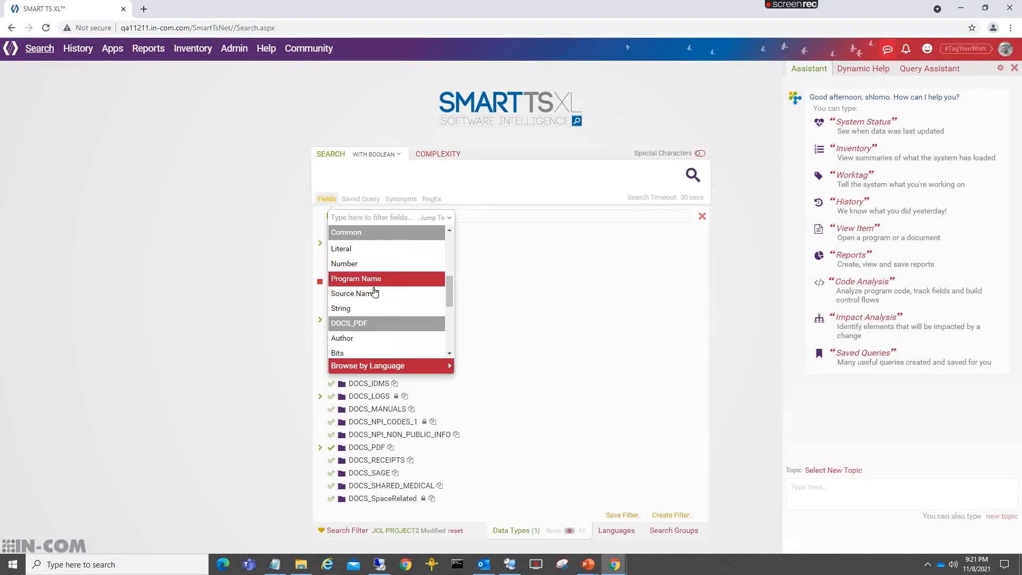
pyautogui.scroll(-2, 345, 342)
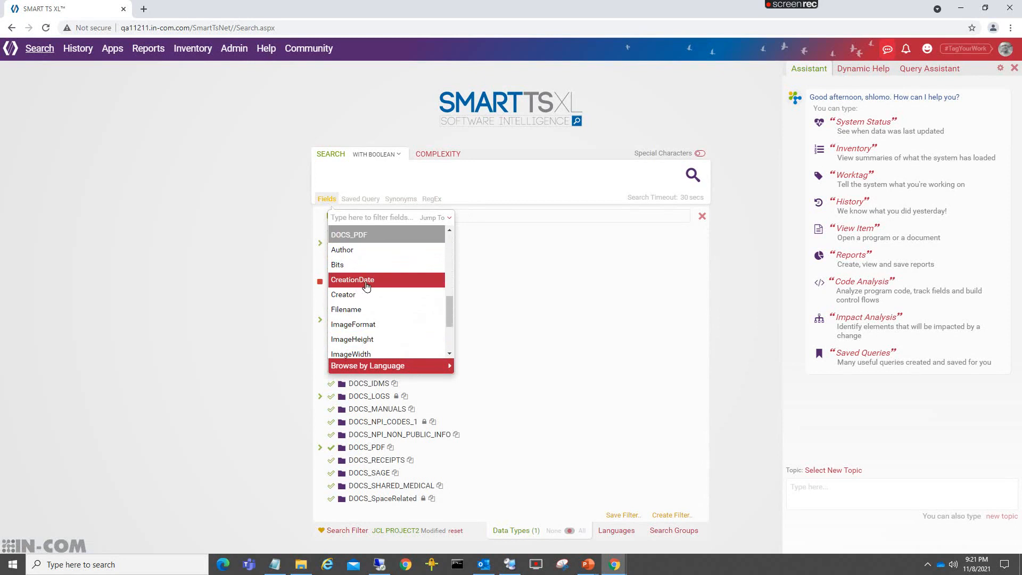
pyautogui.click(350, 254)
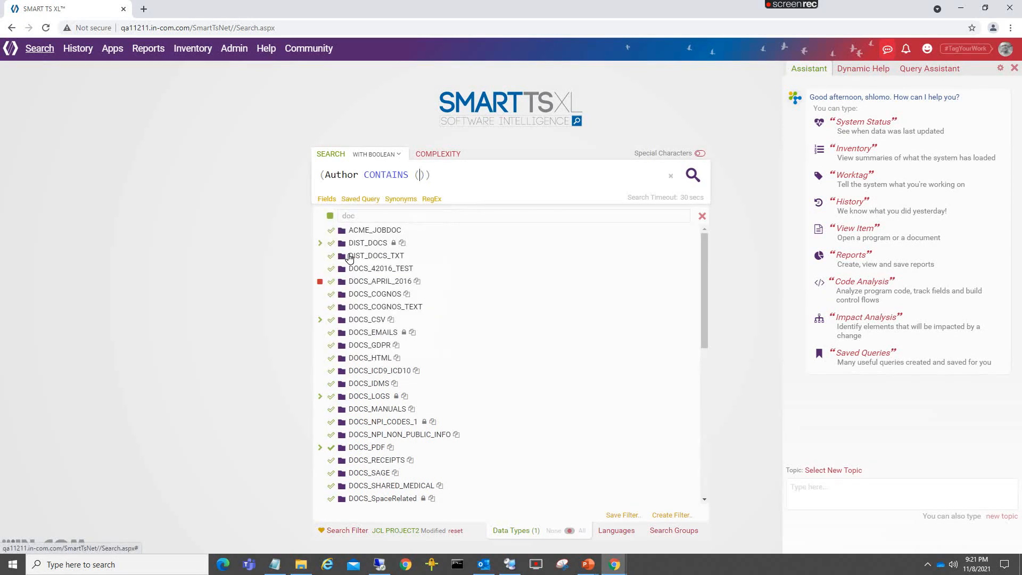
pyautogui.write('**')
pyautogui.click(693, 176)
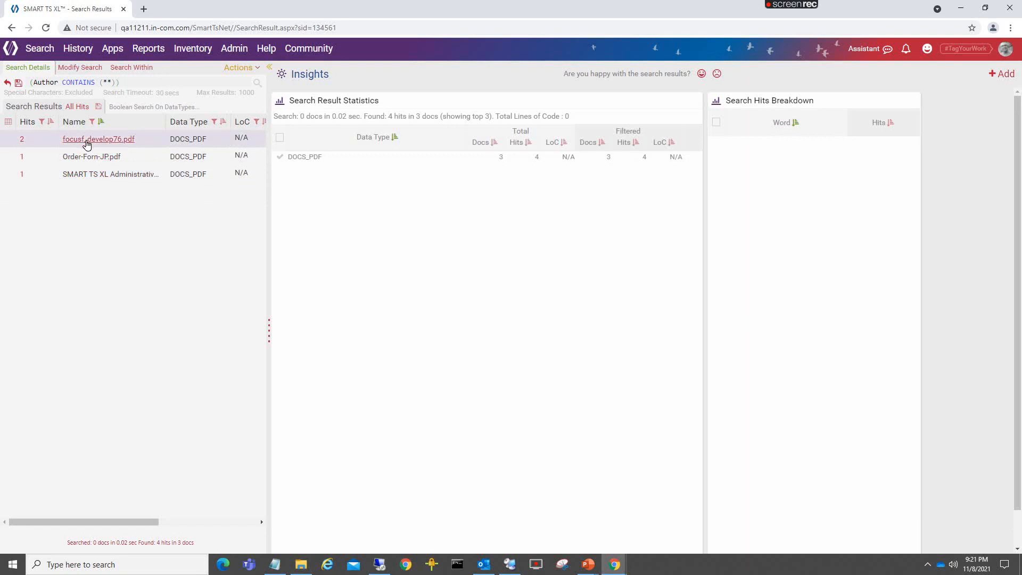
pyautogui.click(88, 140)
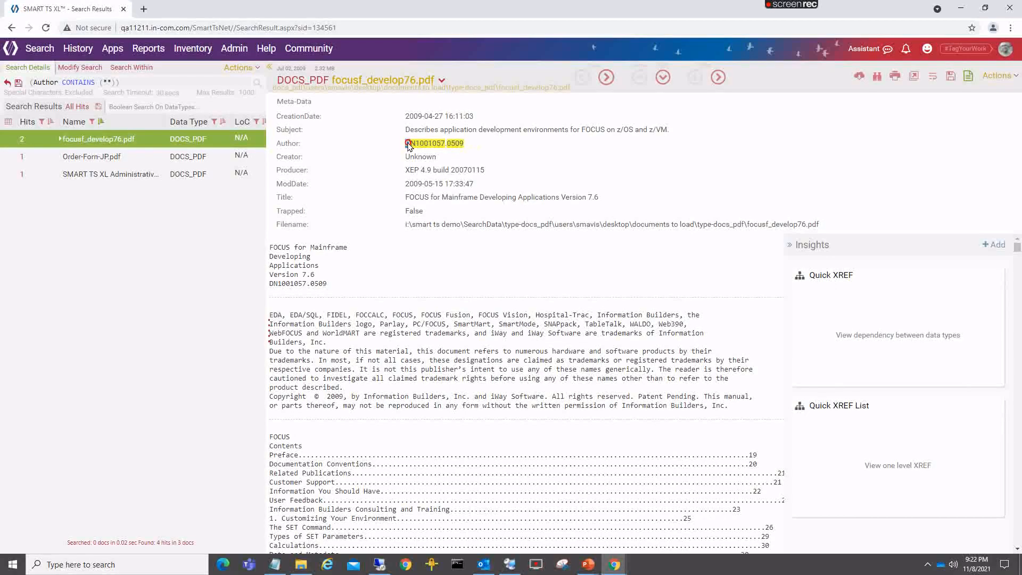
# - Copy the document's Author metadata value and paste it as the query of a new search
pyautogui.moveTo(408, 145); pyautogui.dragTo(462, 150)
pyautogui.rightClick(461, 150)
pyautogui.click(473, 153)
pyautogui.click(40, 49)
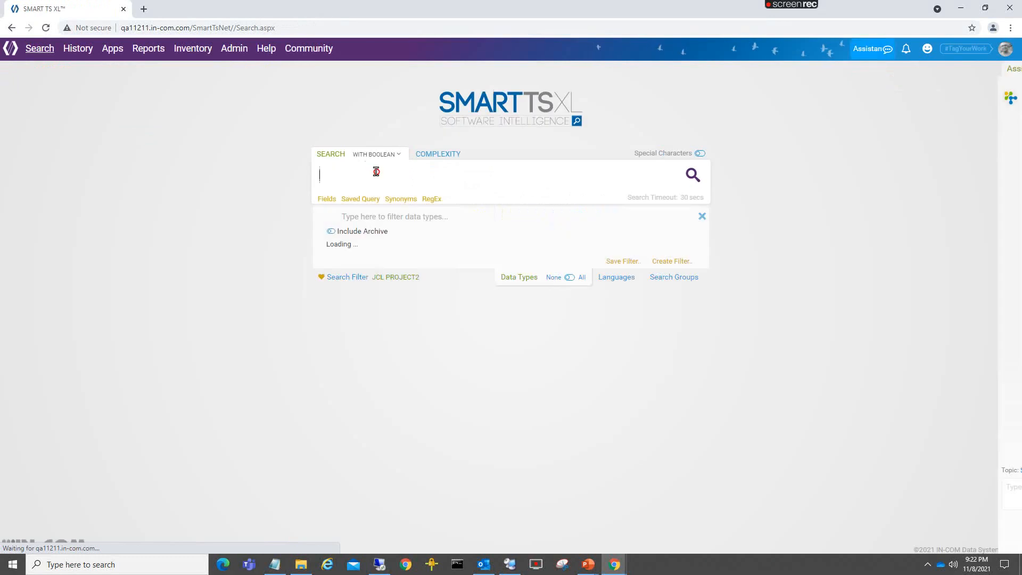
pyautogui.hotkey('ctrl', 'v')
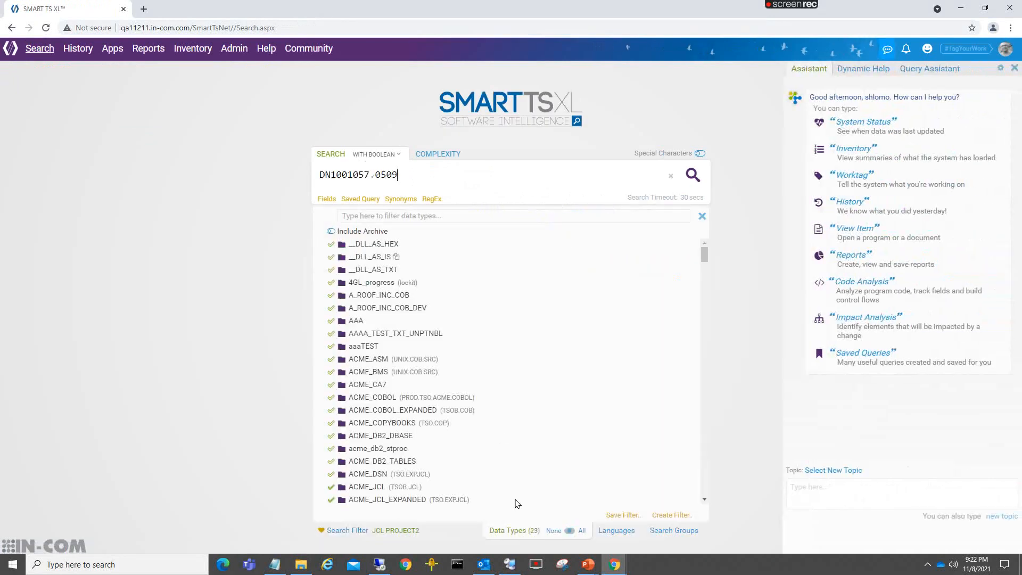
# - Run the search for DN1001057.0509 across all data types and open focusf_develop76.pdf from test_docs
pyautogui.click(582, 532)
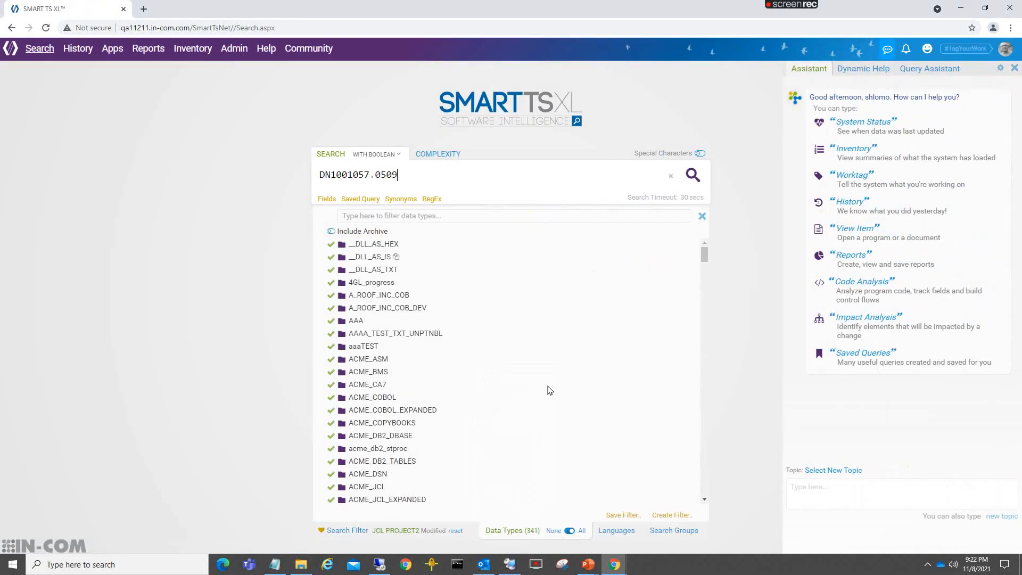
pyautogui.click(694, 180)
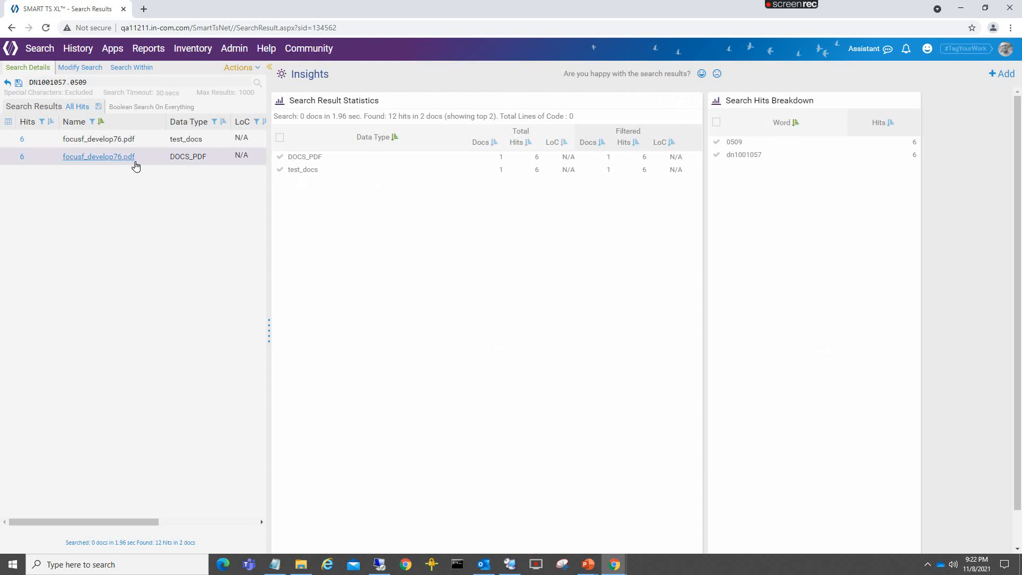
pyautogui.click(96, 141)
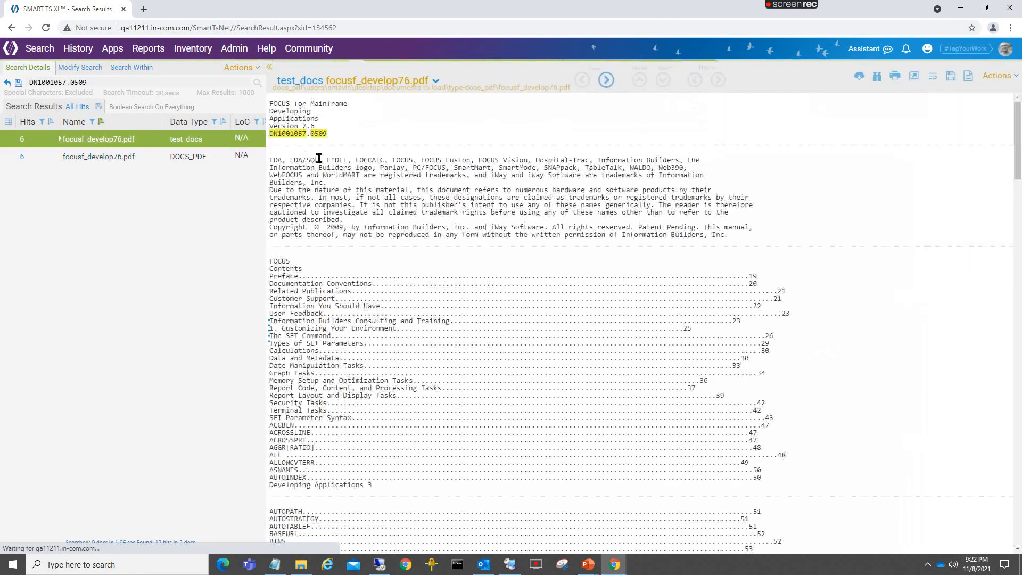
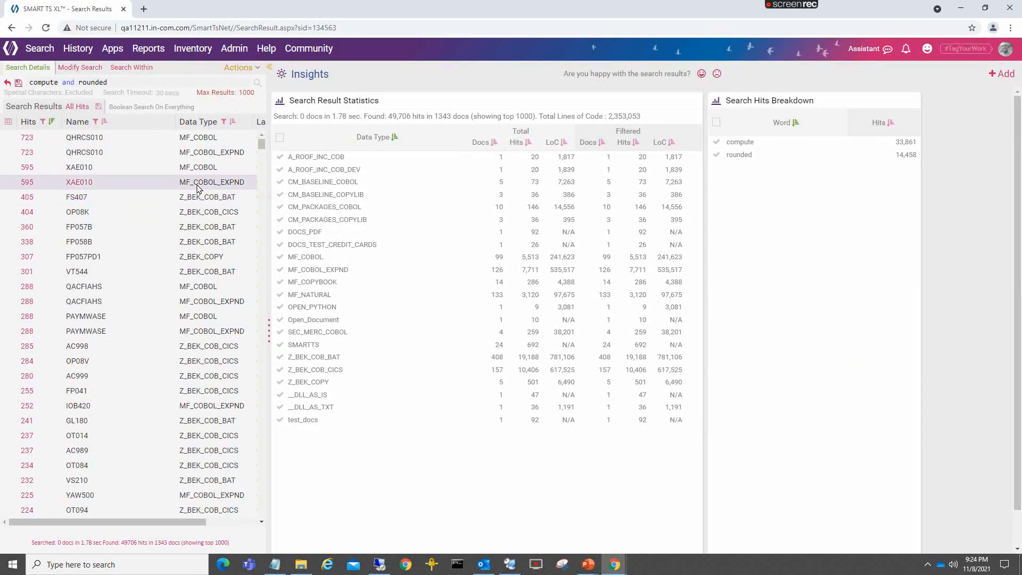
# - Hide the Data Type and Language columns in the search results list
pyautogui.click(98, 108)
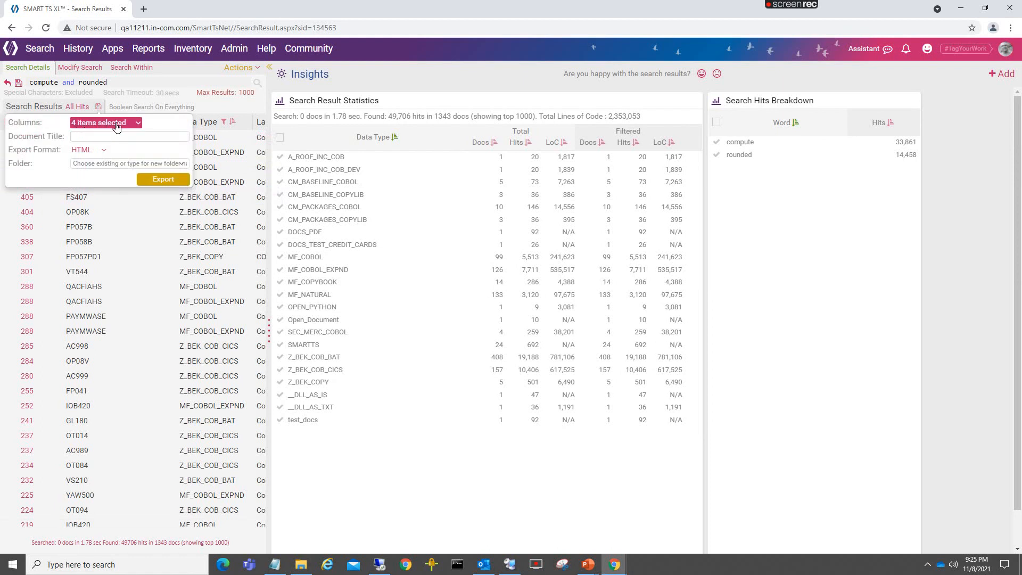
pyautogui.click(121, 235)
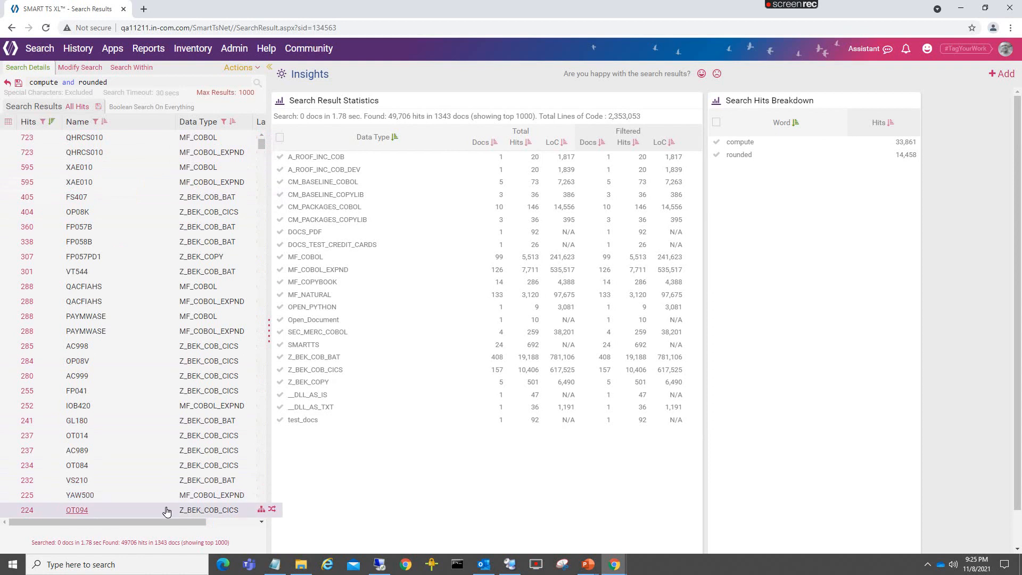
pyautogui.moveTo(164, 520); pyautogui.dragTo(218, 520)
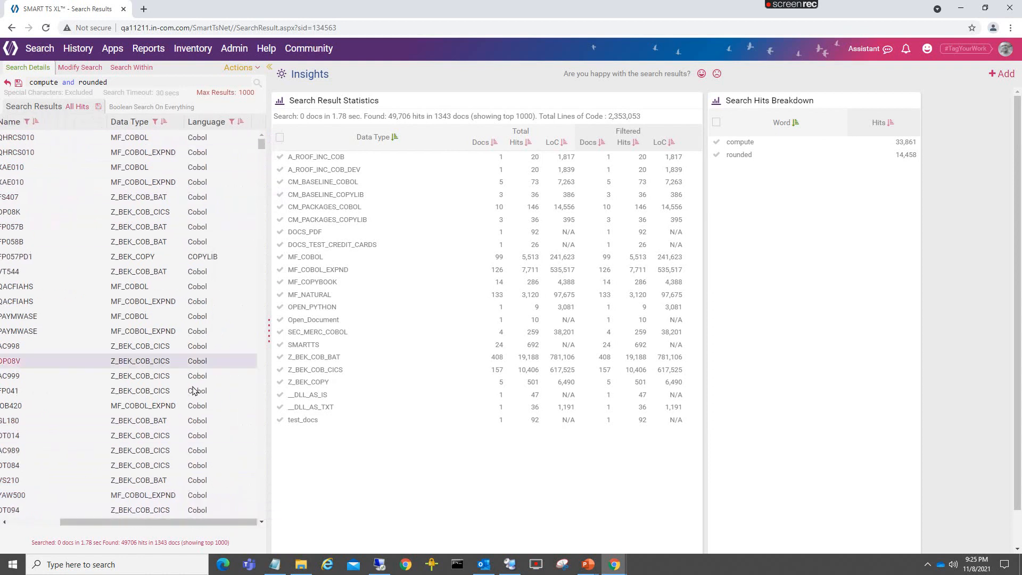
pyautogui.moveTo(176, 526); pyautogui.dragTo(50, 512)
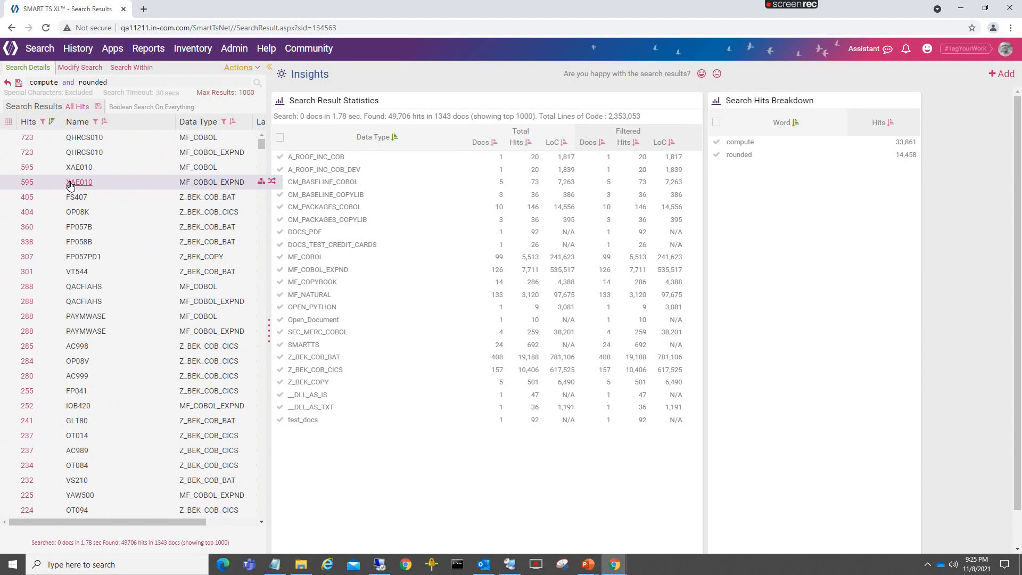
pyautogui.click(8, 124)
pyautogui.click(36, 288)
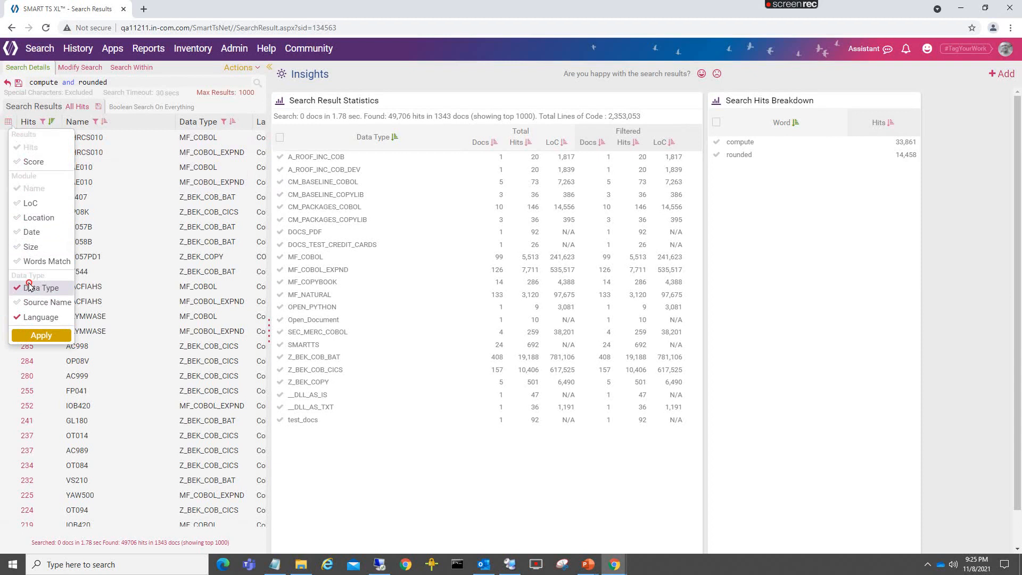
pyautogui.click(23, 317)
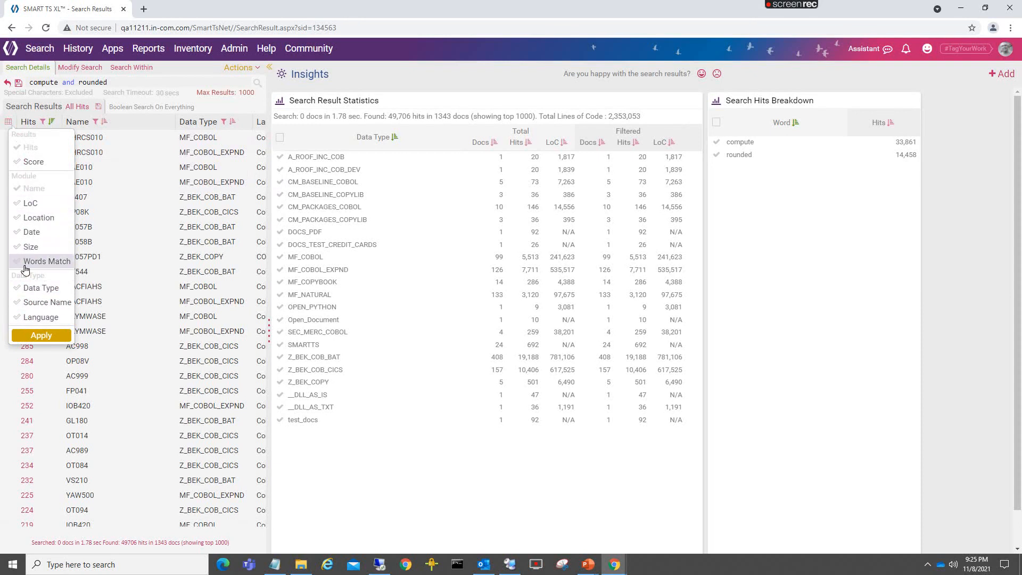
pyautogui.click(26, 336)
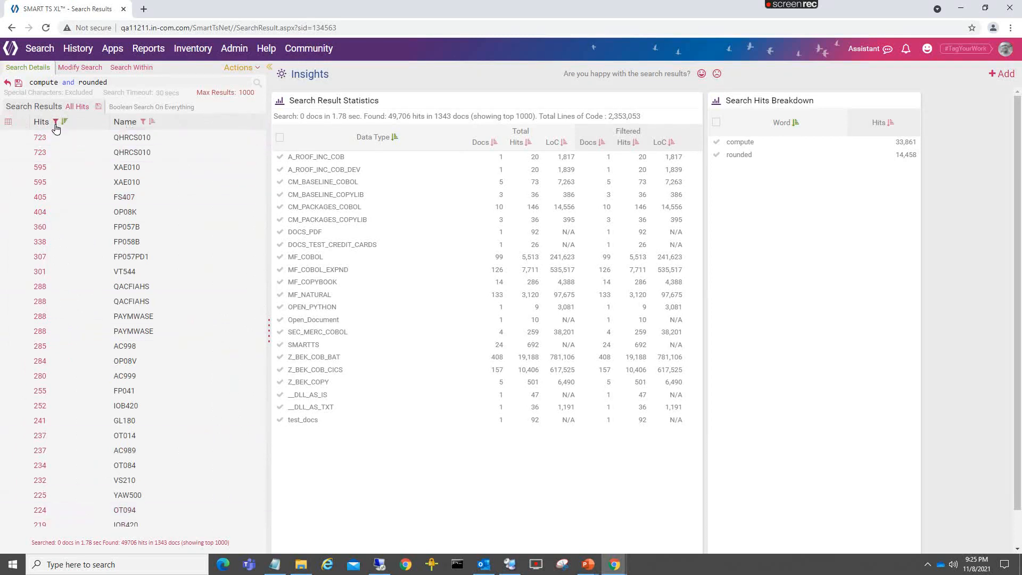
# - Set up a search results export with only the Name column and the document title "resultsfromCOMPUTE ROUNDED"
pyautogui.click(98, 107)
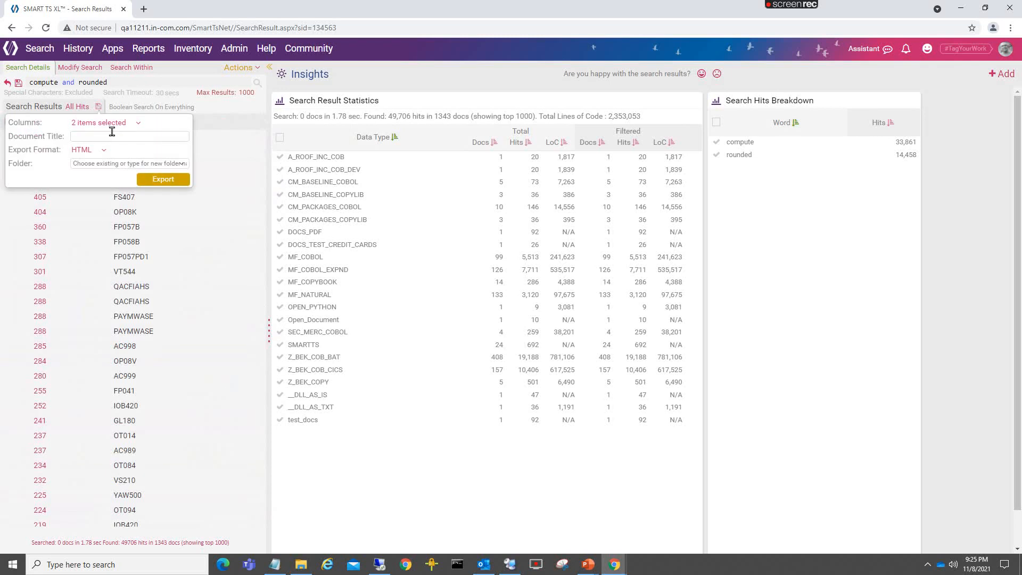
pyautogui.click(109, 123)
pyautogui.click(103, 140)
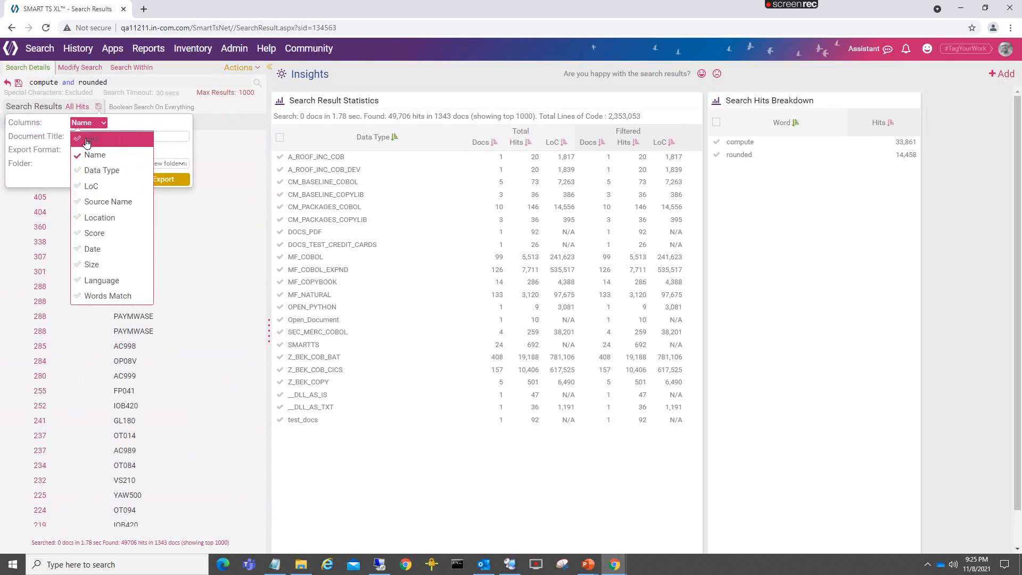
pyautogui.click(169, 137)
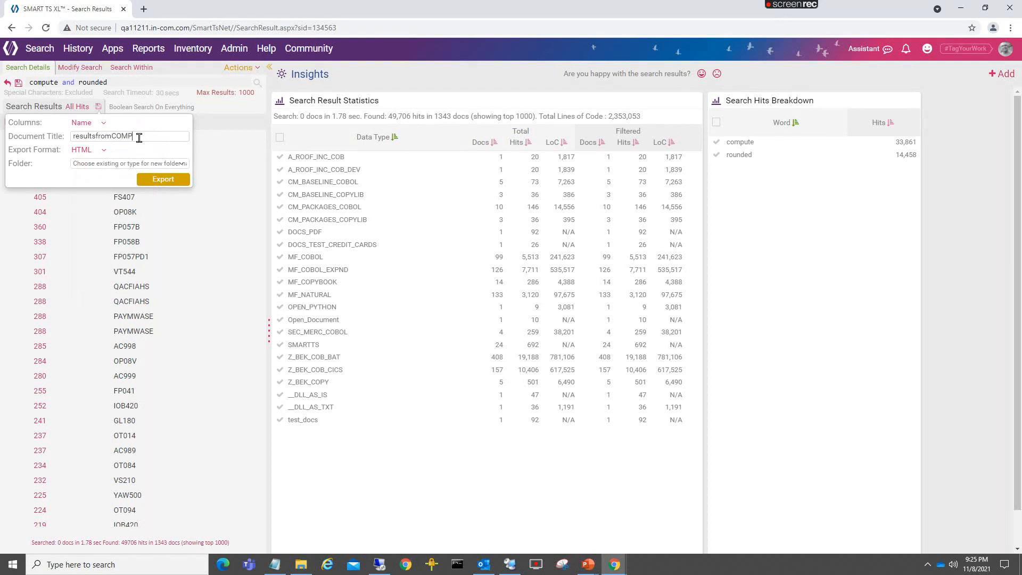
pyautogui.write('ROUNDED')
# - Keep HTML as the export format, set the folder to NEWFOLDER, and export the search results
pyautogui.click(89, 150)
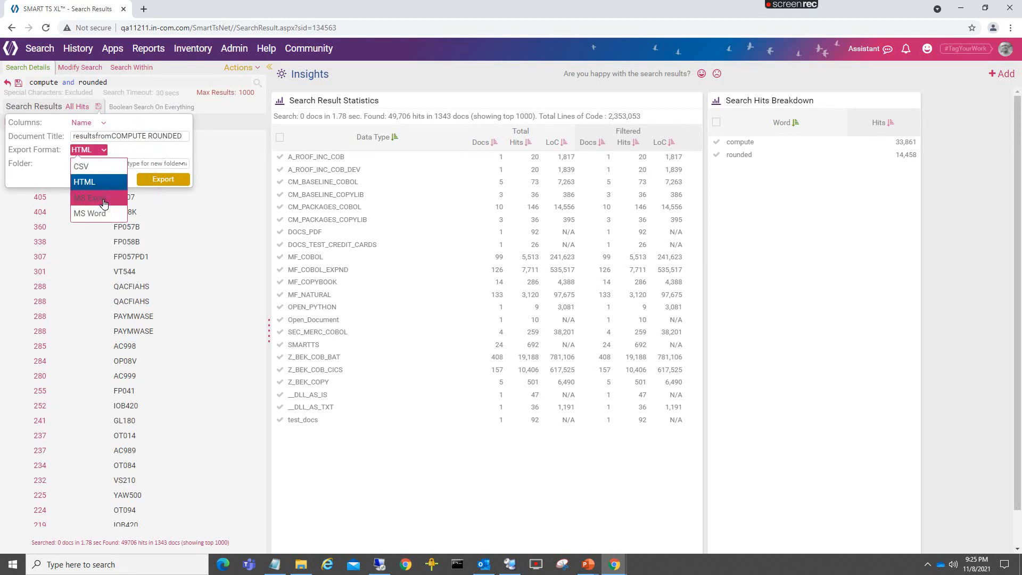
pyautogui.click(93, 184)
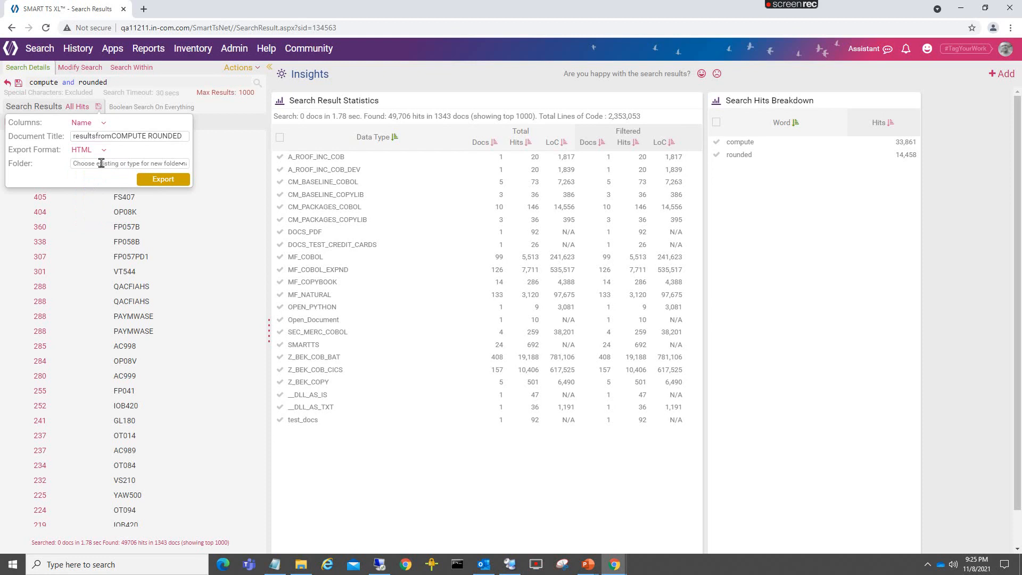
pyautogui.click(101, 163)
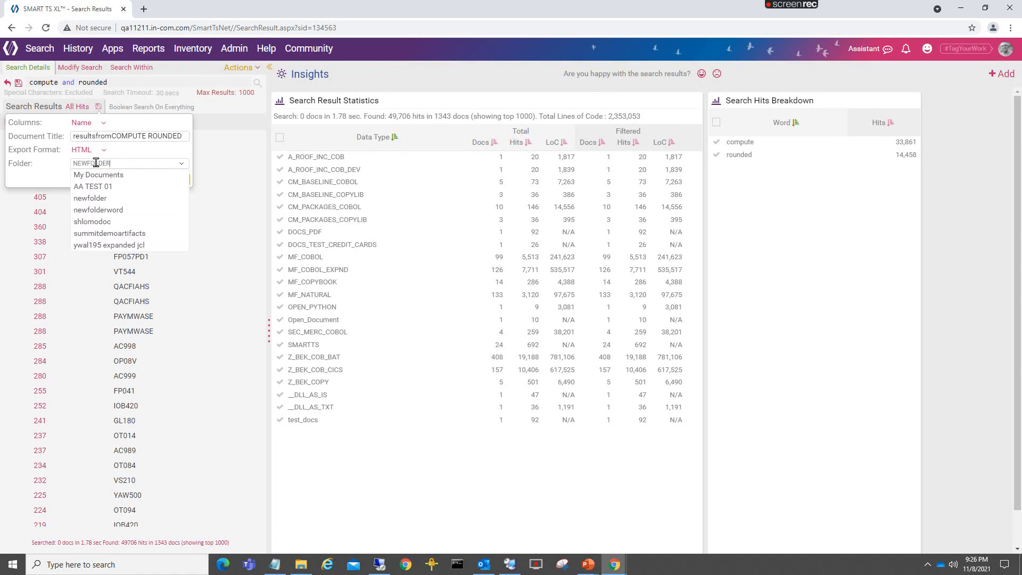
pyautogui.click(127, 162)
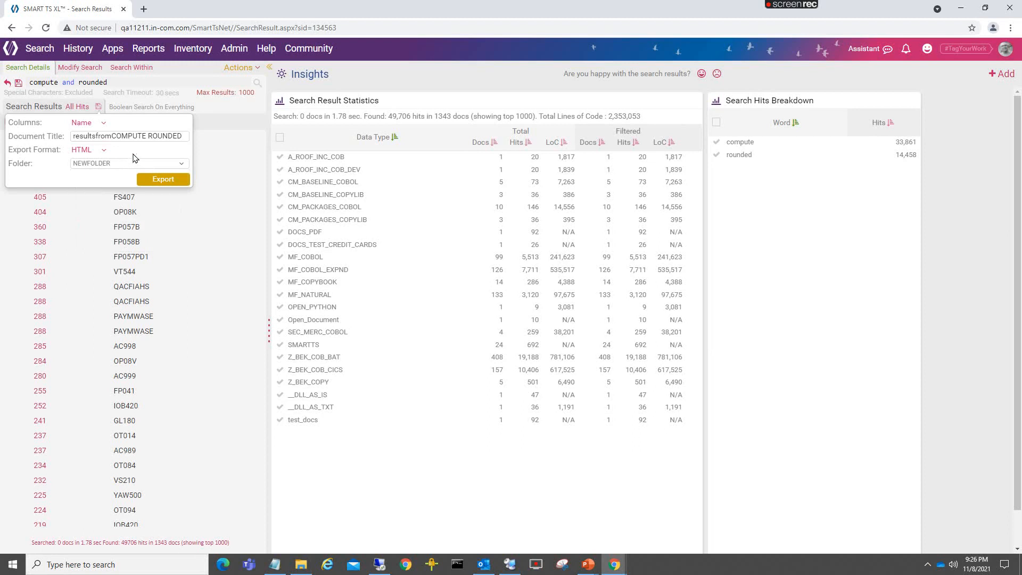
pyautogui.click(151, 181)
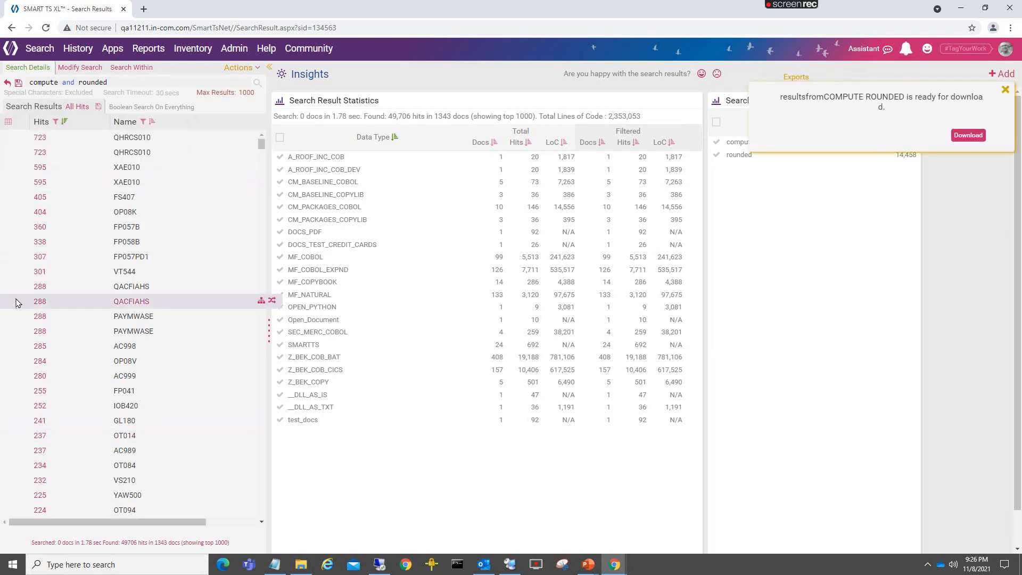
# - Preview the exported resultsfromCOMPUTE ROUNDED HTML file from newfolder in the Action Center, then close the preview
pyautogui.click(906, 49)
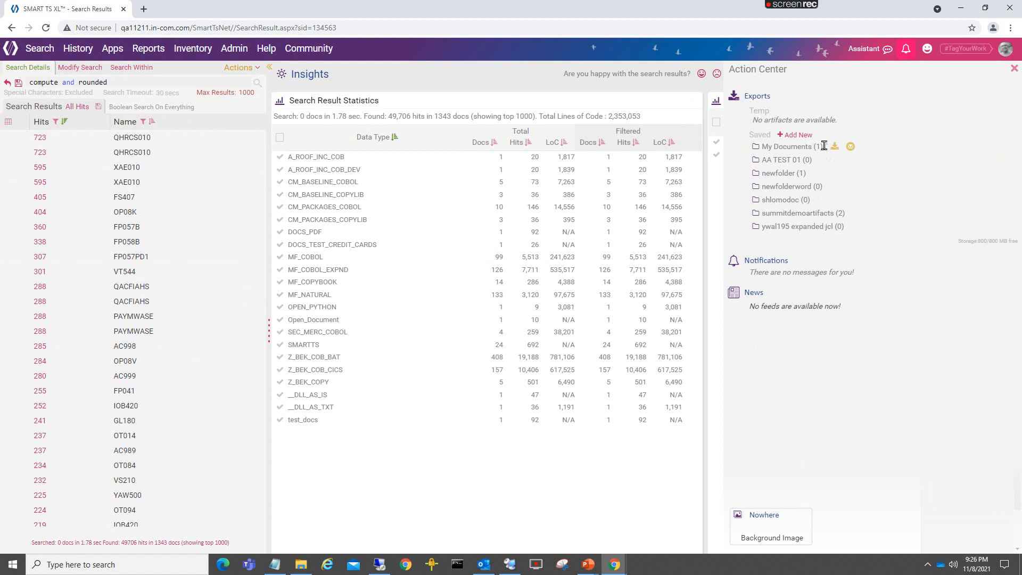
pyautogui.click(779, 176)
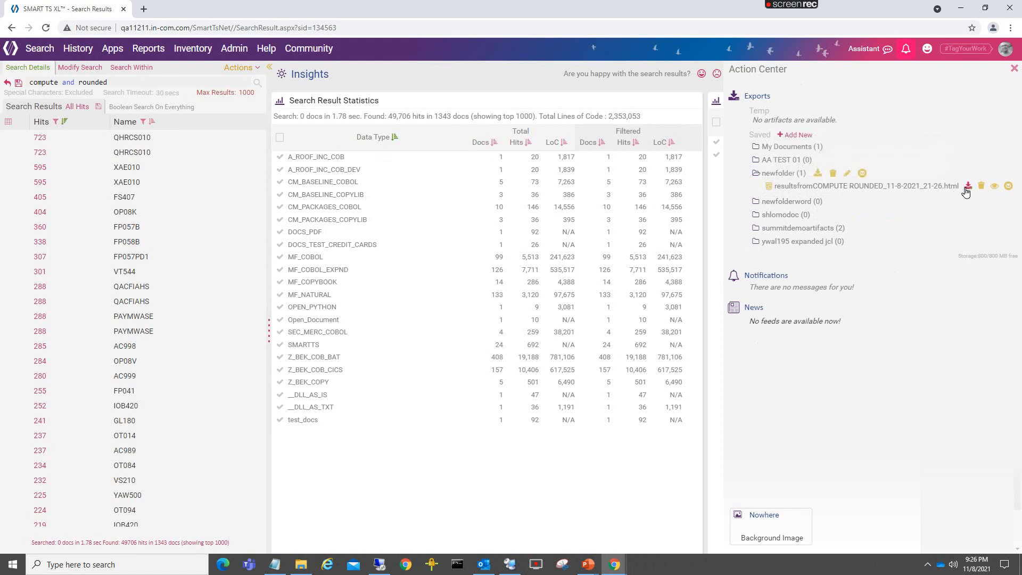
pyautogui.click(997, 189)
pyautogui.scroll(-20, 165, 160)
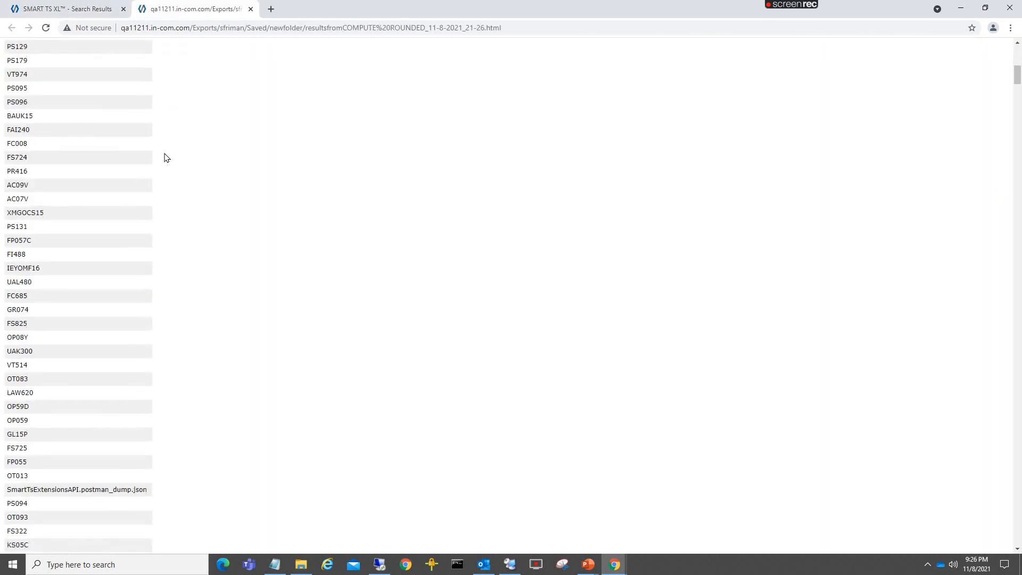
pyautogui.scroll(10, 169, 171)
pyautogui.click(250, 8)
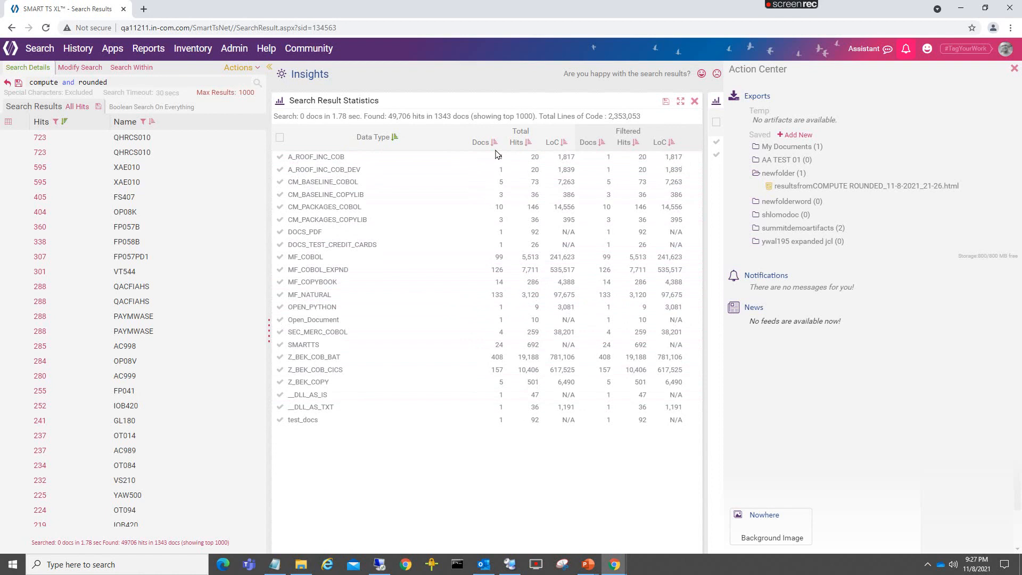
# - Sort the Search Result Statistics by total Docs in descending order, filter to MF_COBOL, and restore all data types
pyautogui.click(494, 142)
pyautogui.click(503, 168)
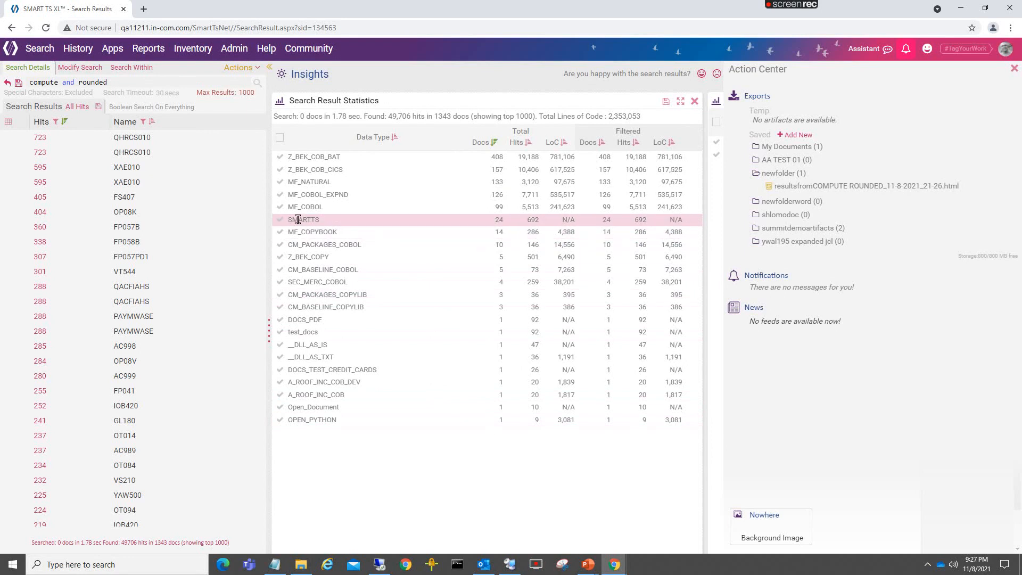
pyautogui.click(280, 207)
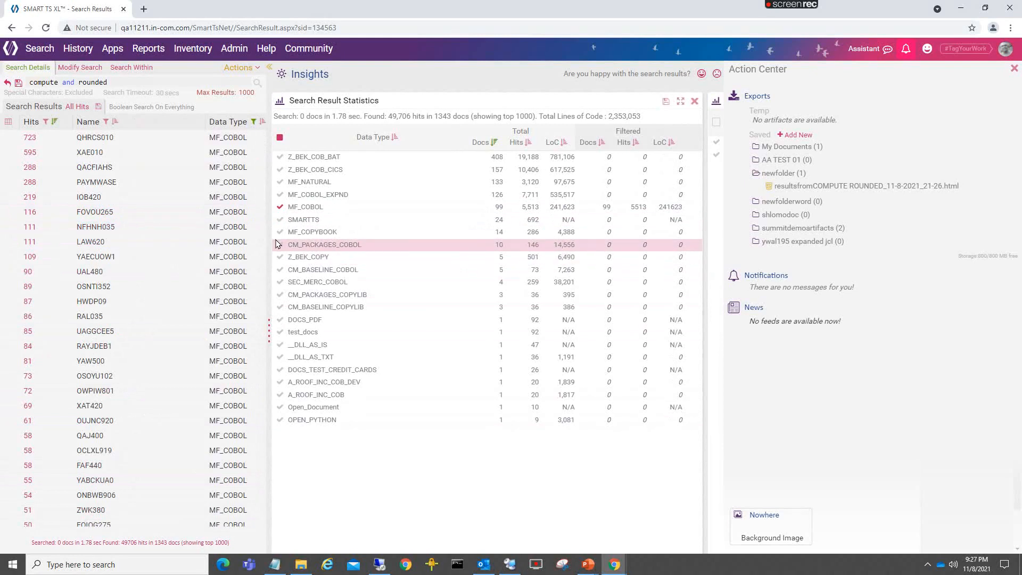
pyautogui.click(280, 138)
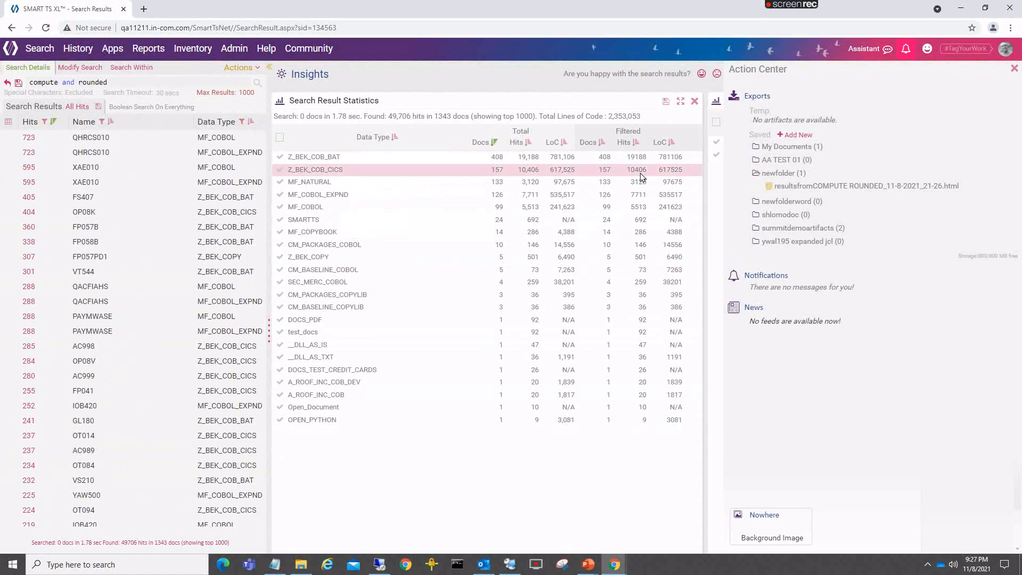
# - Export the Search Result Statistics as an HTML file named "stats fro compute rounded" to My Documents
pyautogui.click(666, 104)
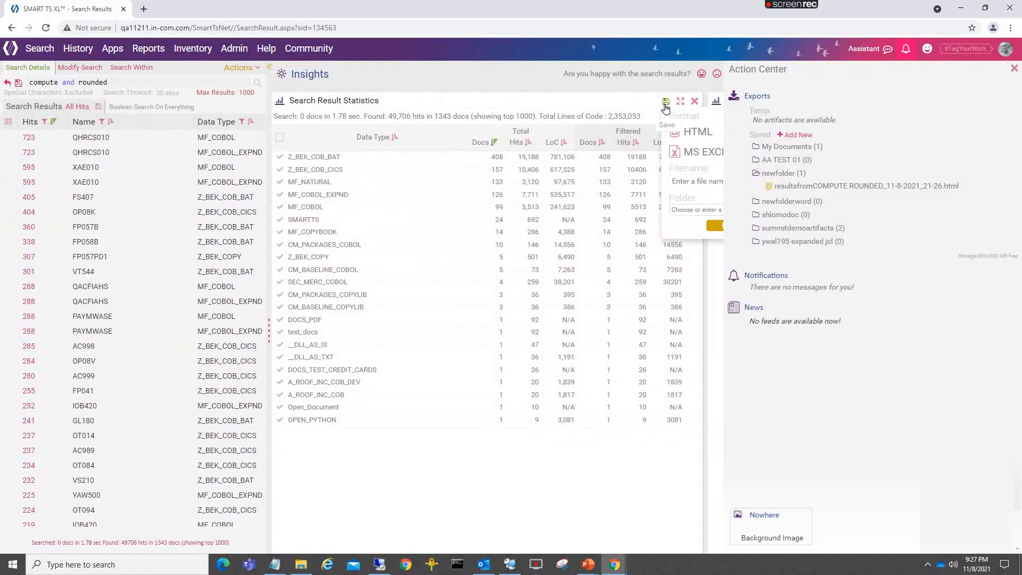
pyautogui.click(1013, 69)
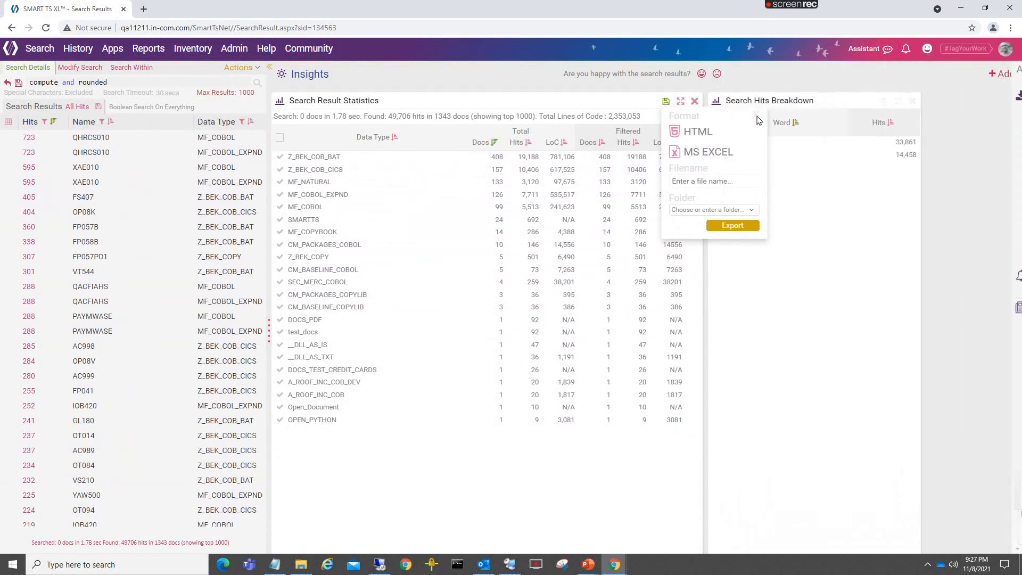
pyautogui.click(699, 133)
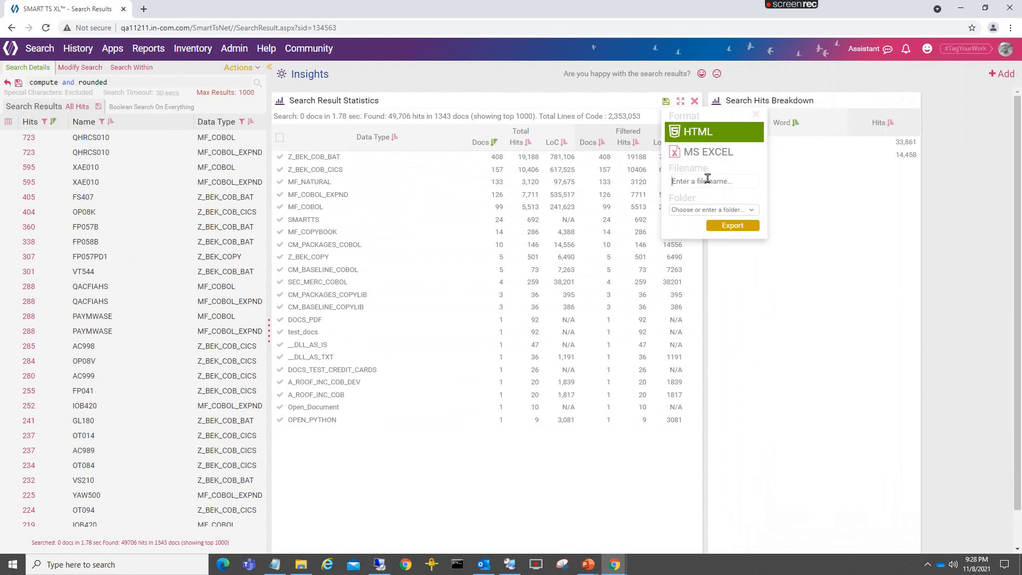
pyautogui.write('s')
pyautogui.write('tats fro compute round')
pyautogui.write('ed')
pyautogui.click(751, 209)
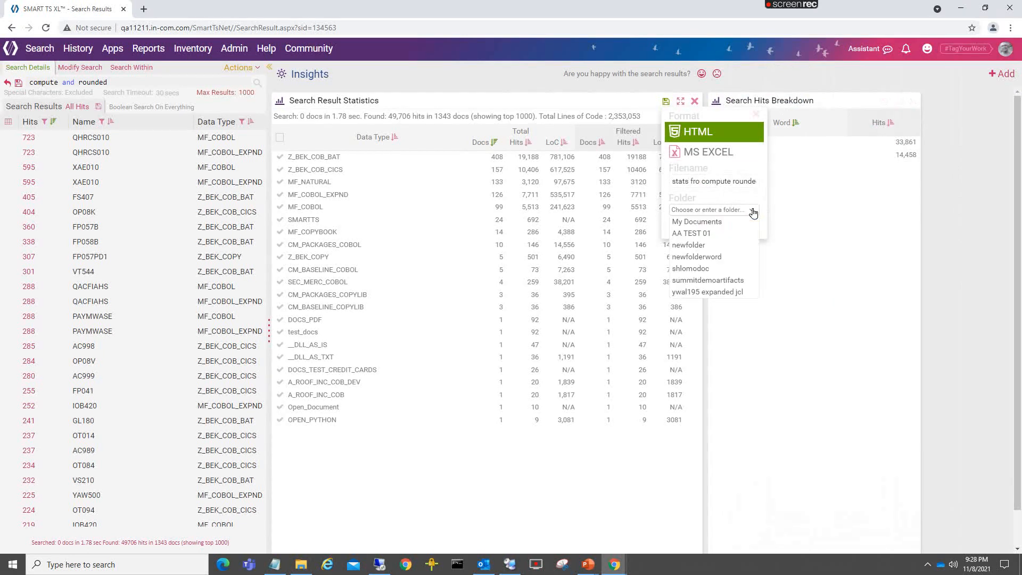
pyautogui.click(716, 225)
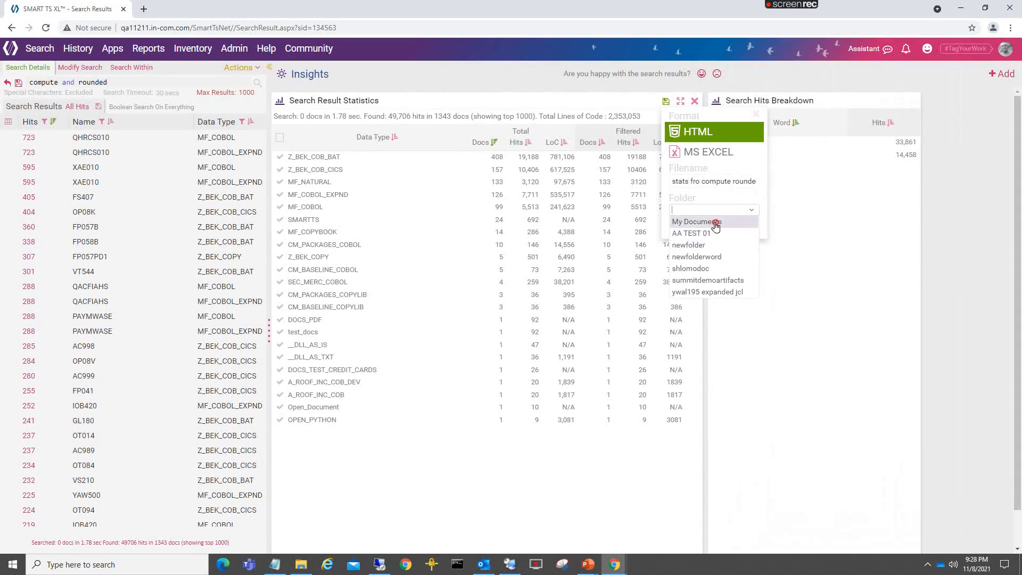
pyautogui.click(733, 226)
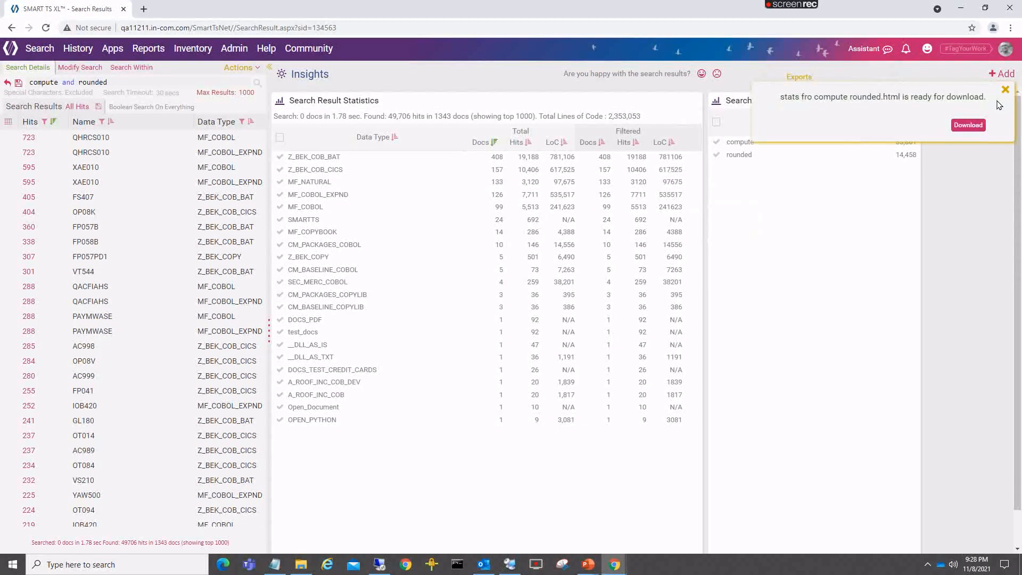
pyautogui.click(1005, 93)
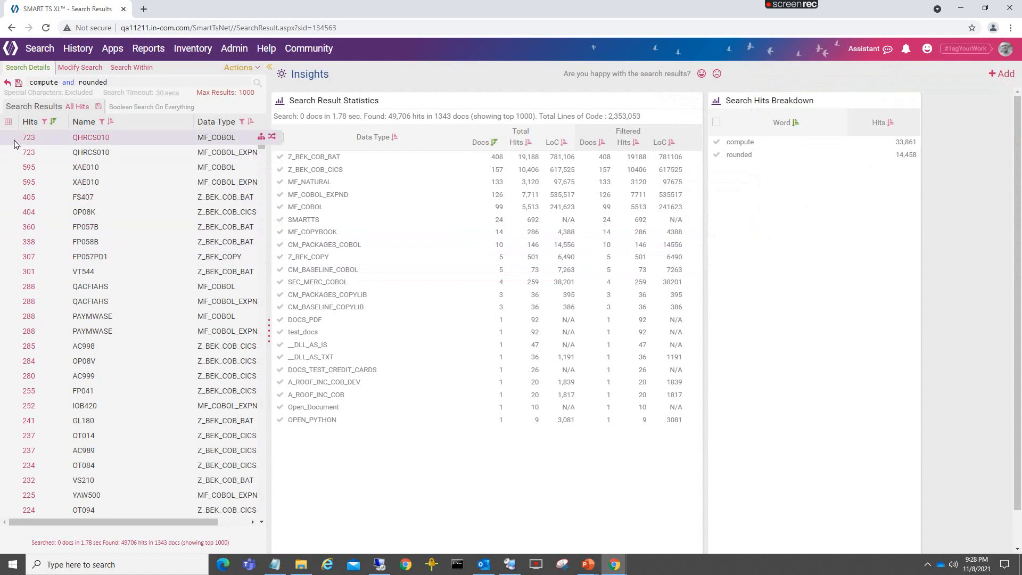
# - Run All Hits on XAE010 (MF_COBOL_EXPND), FP057B, FP057PD1, QACFIAHS (MF_COBOL), PAYMWASE (MF_COBOL), AC998 and AC999
pyautogui.click(237, 72)
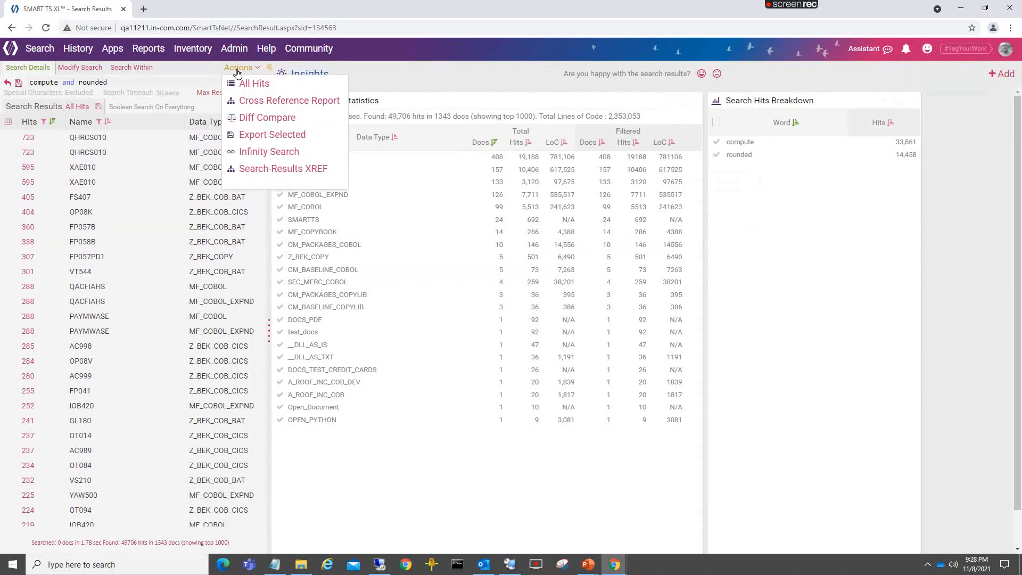
pyautogui.click(239, 83)
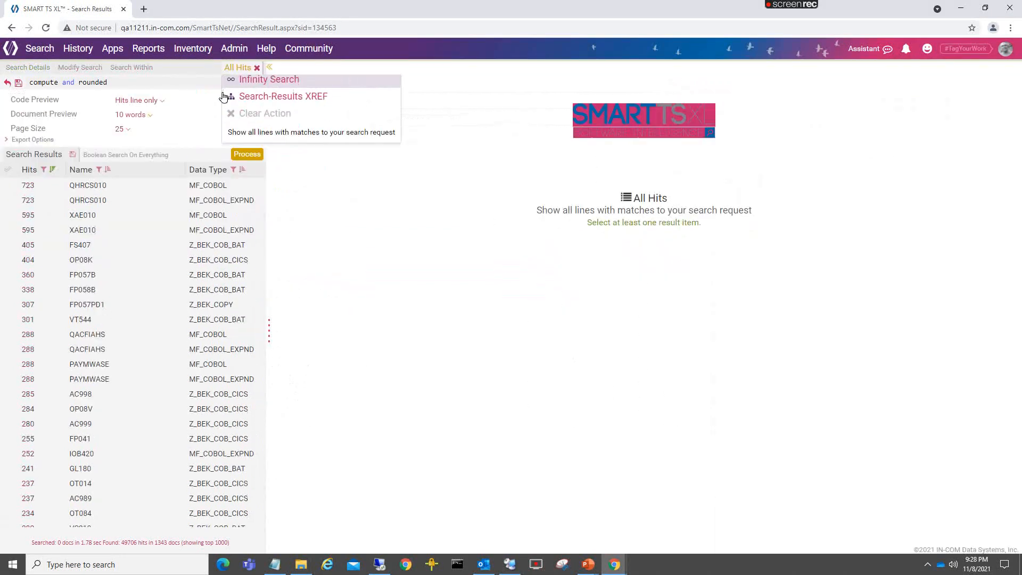
pyautogui.click(9, 230)
pyautogui.click(12, 275)
pyautogui.click(9, 304)
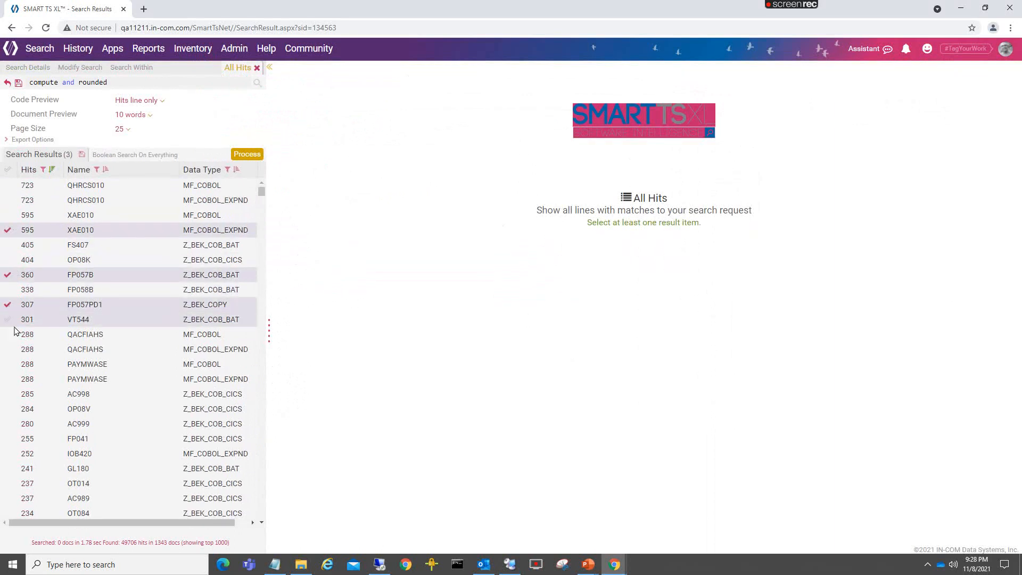
pyautogui.click(8, 335)
pyautogui.click(9, 364)
pyautogui.click(6, 393)
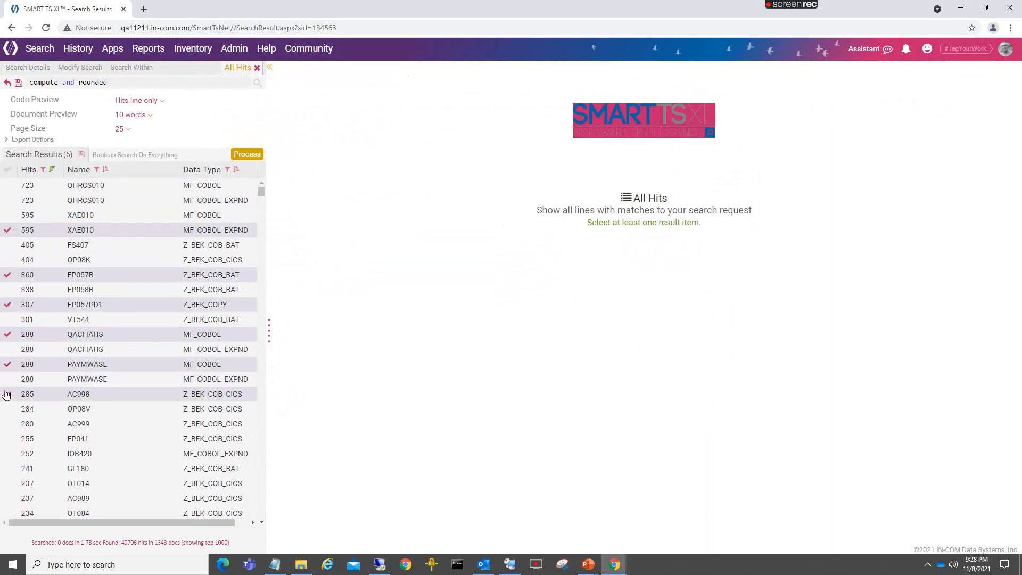
pyautogui.click(5, 424)
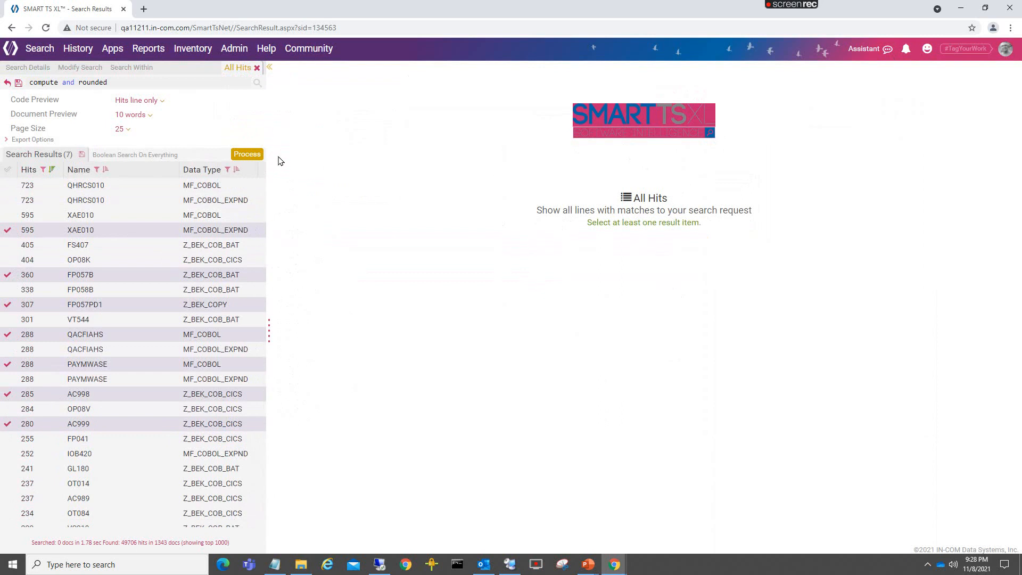
pyautogui.click(242, 155)
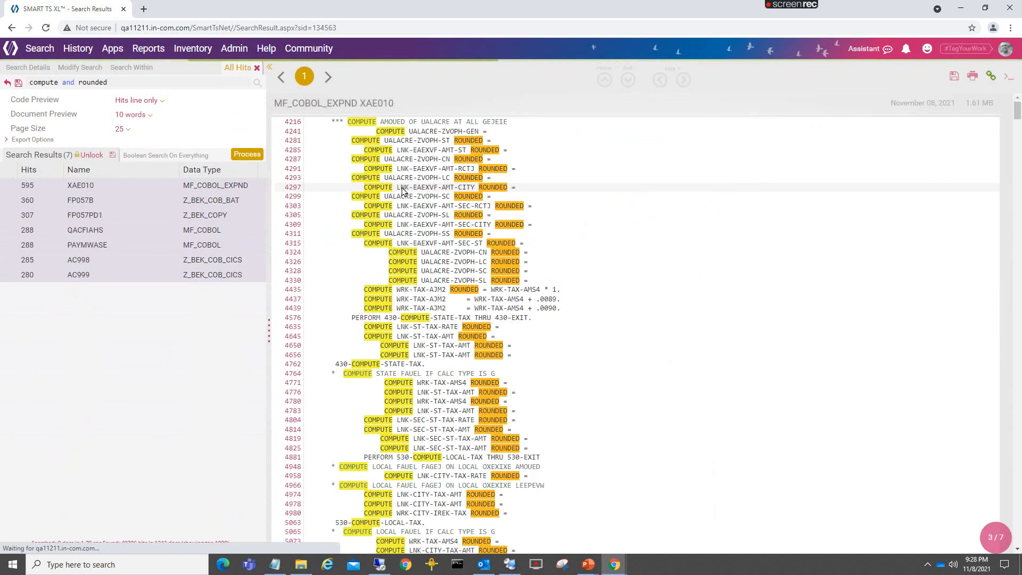
# - Export the All Hits report for the seven processed documents in MS Excel format to the existing folder newfolder
pyautogui.scroll(-20, 559, 224)
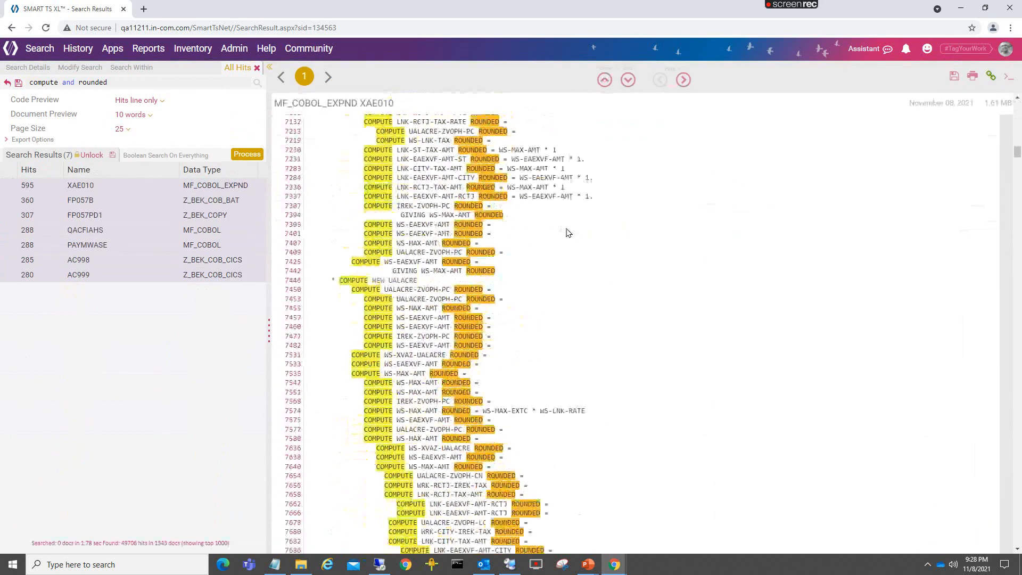
pyautogui.scroll(-20, 570, 233)
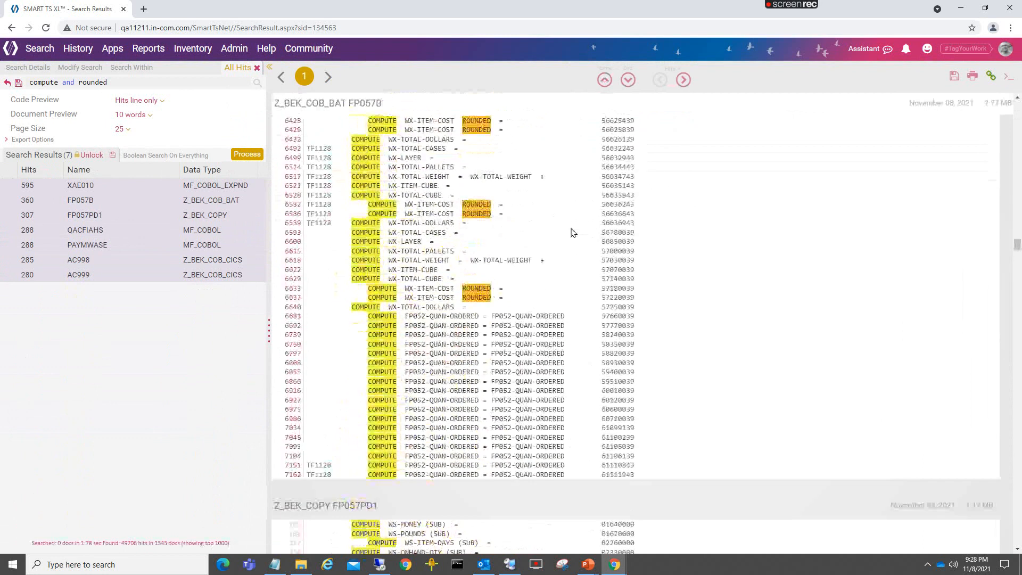
pyautogui.scroll(-10, 572, 231)
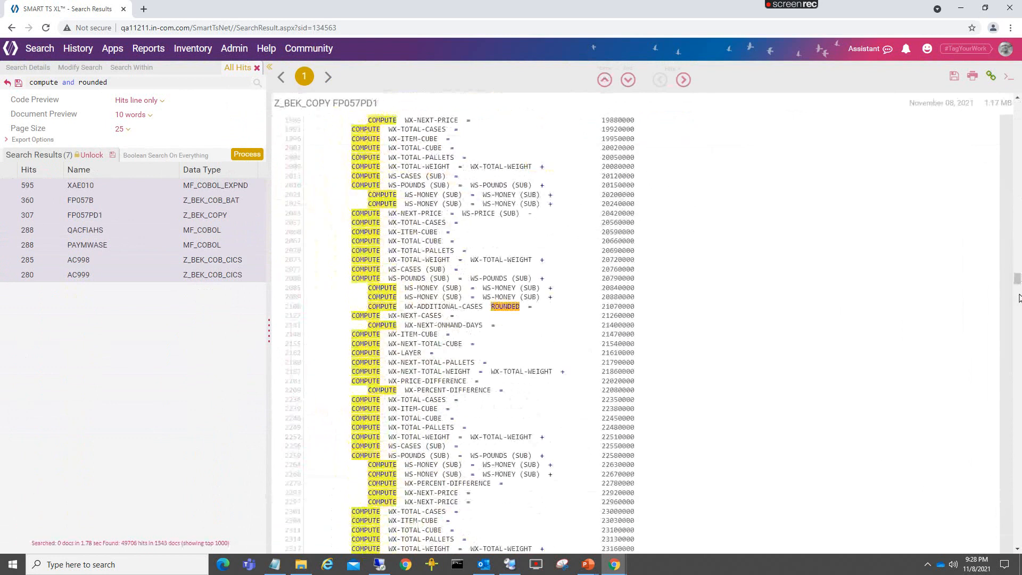
pyautogui.moveTo(1018, 281); pyautogui.dragTo(1017, 467)
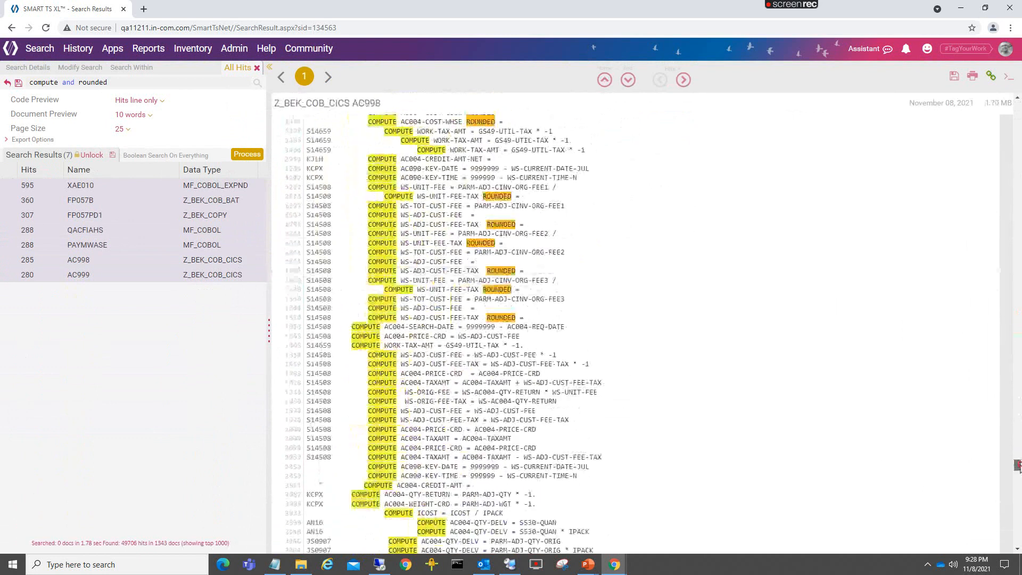
pyautogui.click(955, 79)
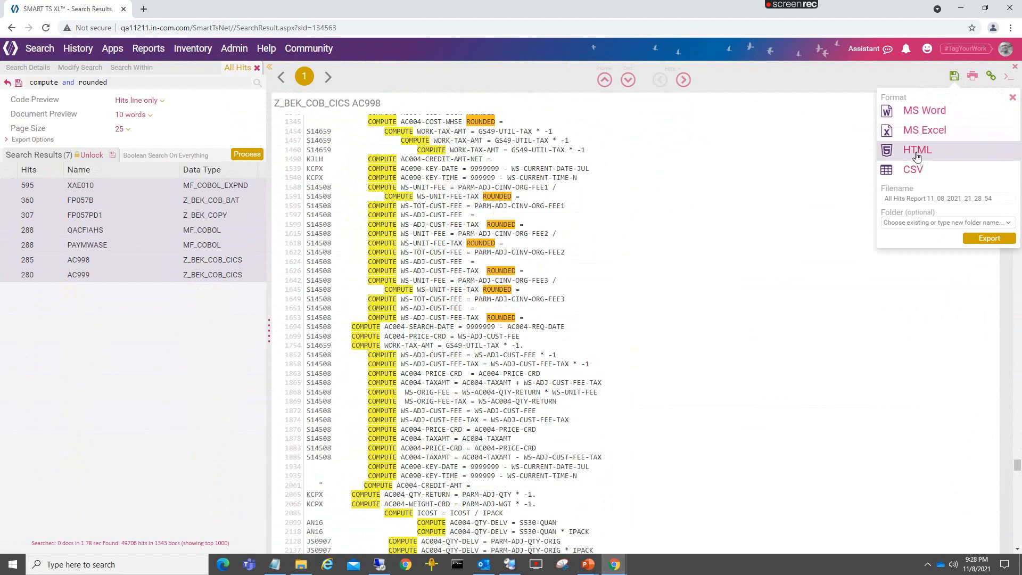
pyautogui.click(919, 131)
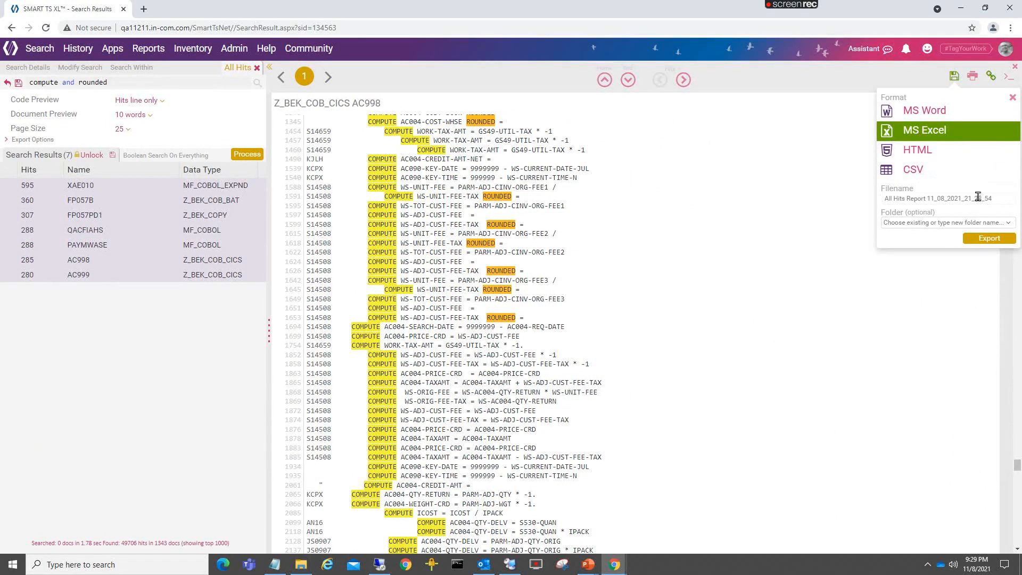
pyautogui.click(964, 222)
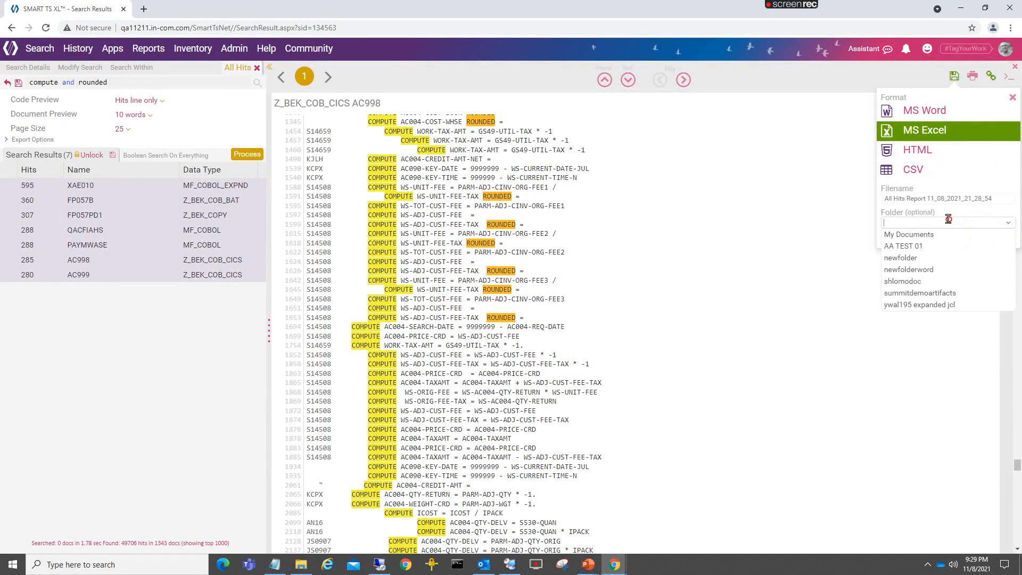
pyautogui.click(923, 259)
pyautogui.click(989, 242)
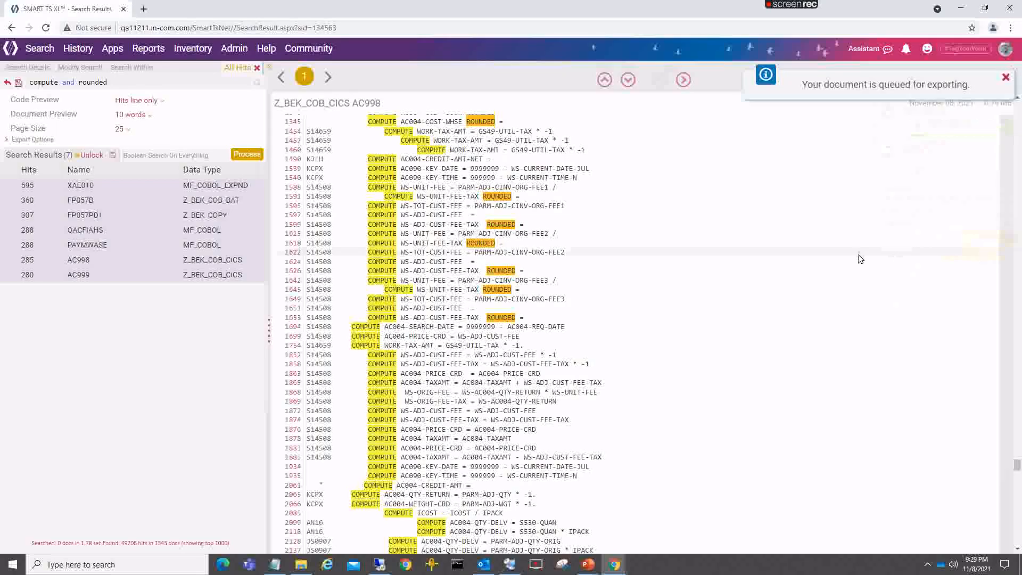
pyautogui.click(1006, 77)
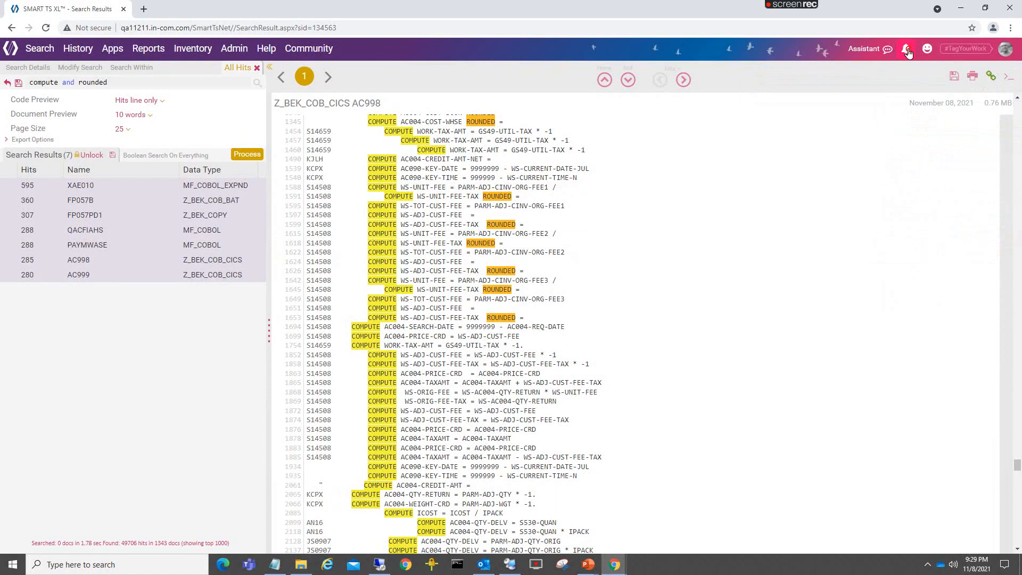
# - Check My Documents and newfolder in the Action Center for the exported All Hits report, then dismiss the export notification
pyautogui.click(906, 50)
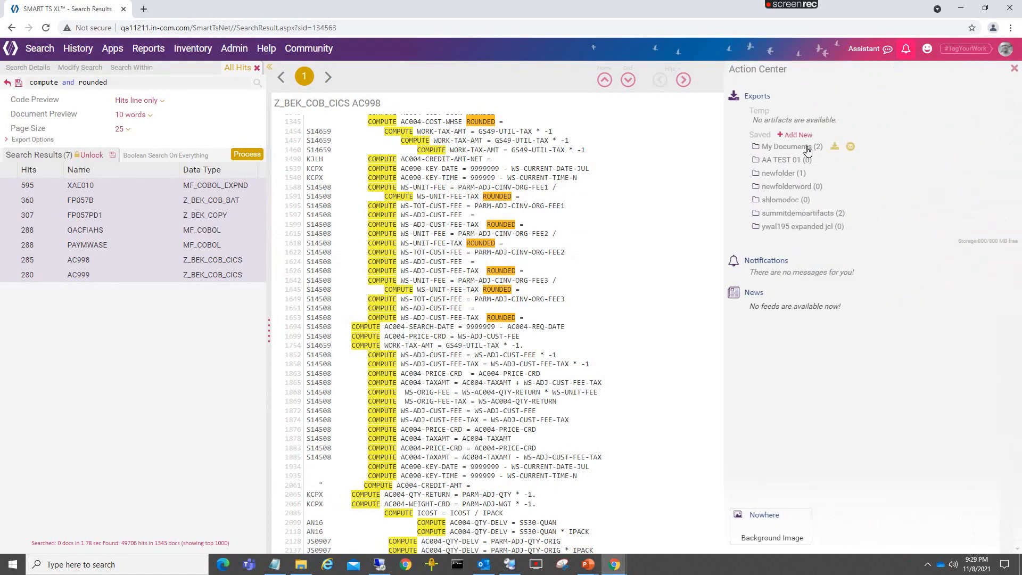
pyautogui.click(808, 149)
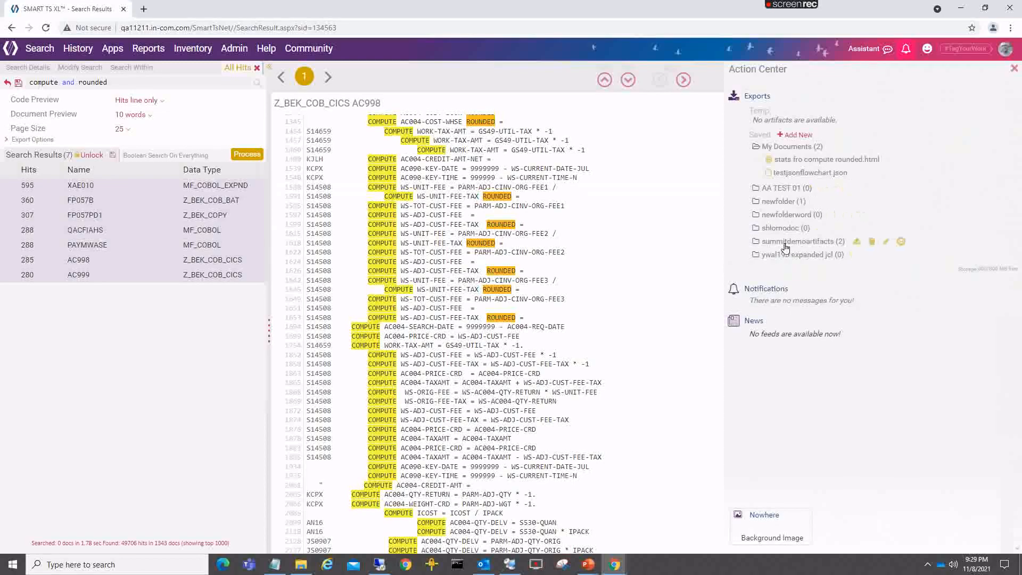
pyautogui.click(782, 202)
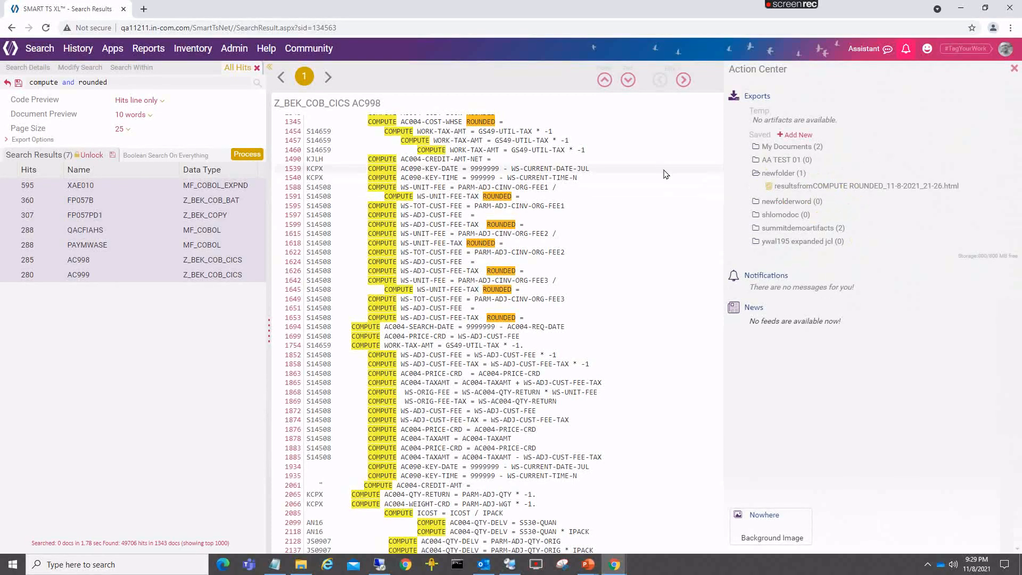
pyautogui.click(1014, 68)
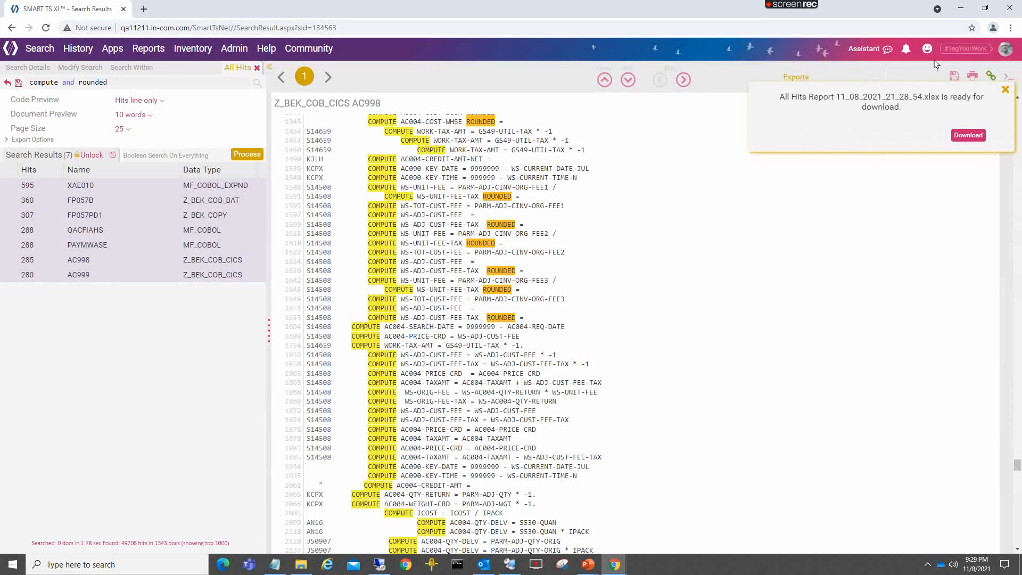
pyautogui.click(1005, 90)
# - Download the saved exports folder newfolder from the Action Center without deleting it
pyautogui.click(906, 50)
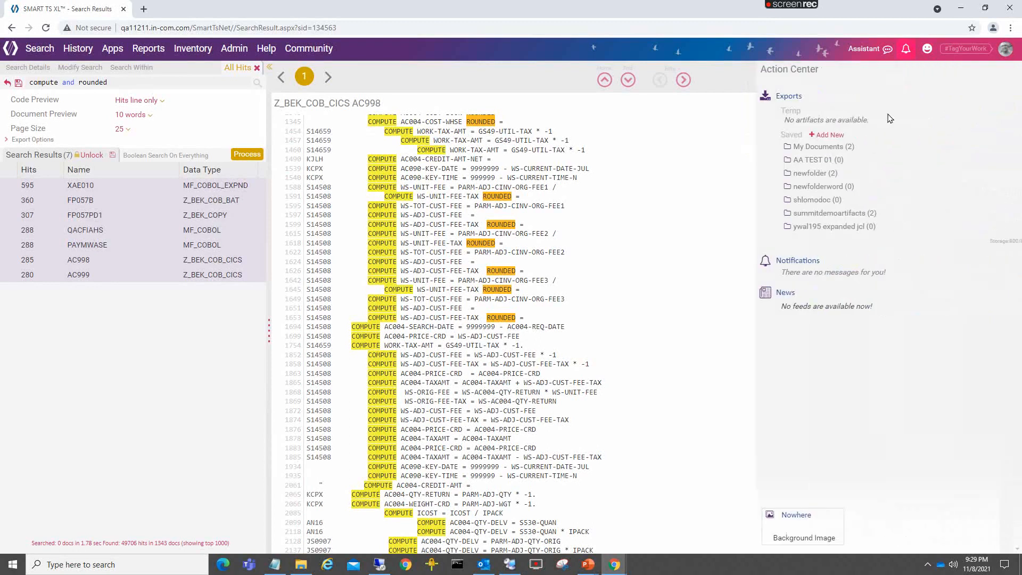
pyautogui.click(773, 174)
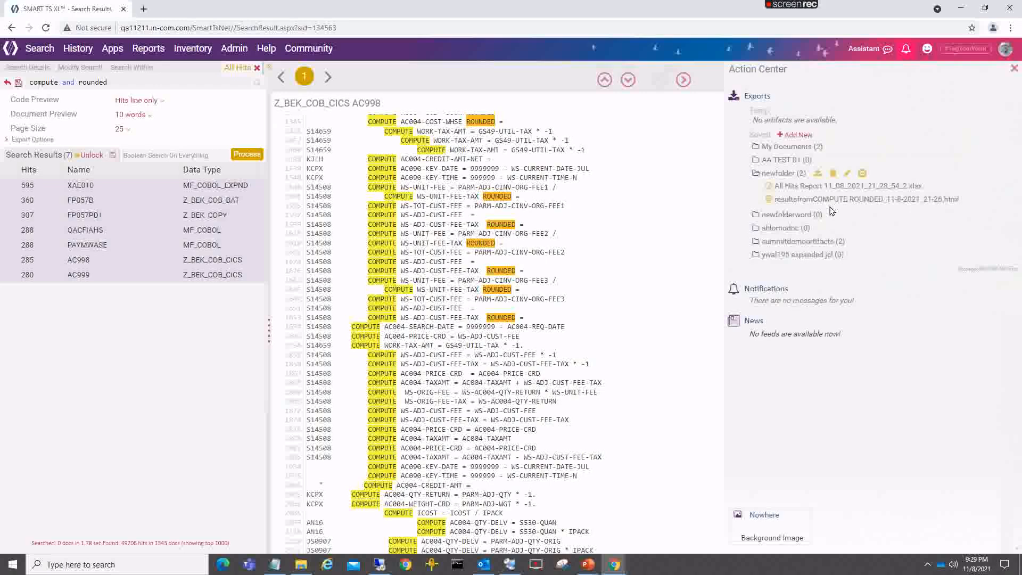
pyautogui.moveTo(822, 191)
pyautogui.click(819, 174)
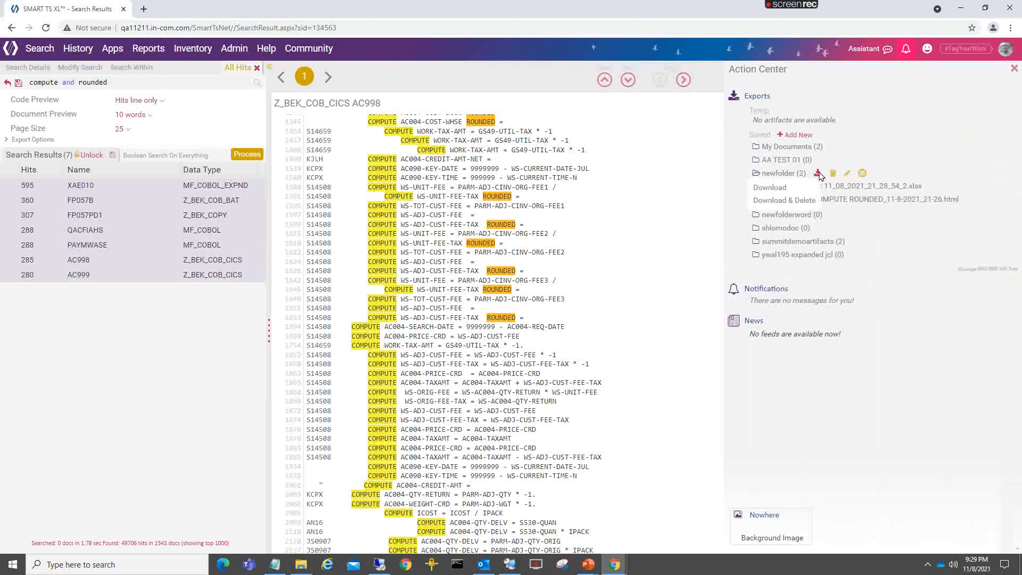
pyautogui.click(770, 188)
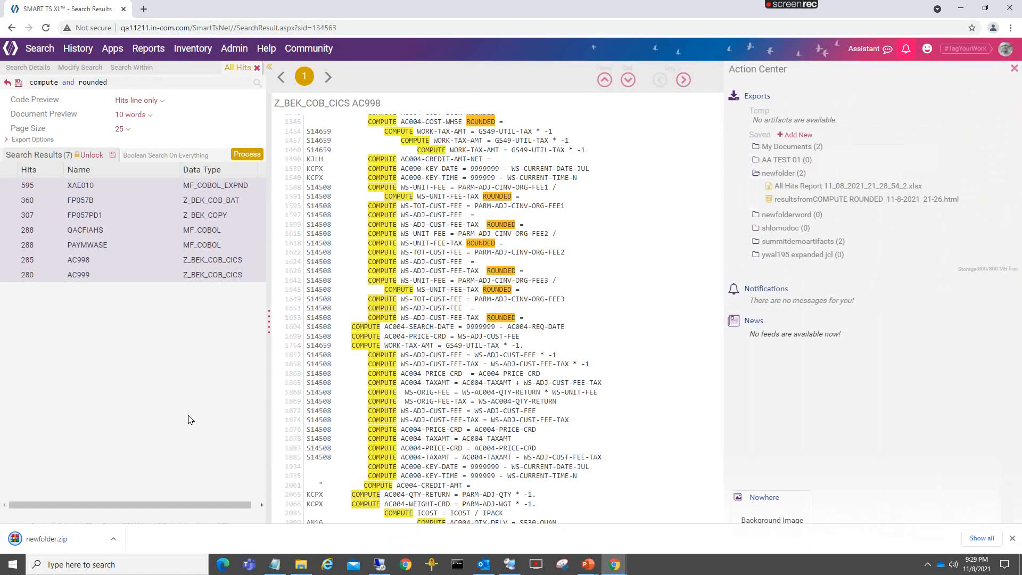